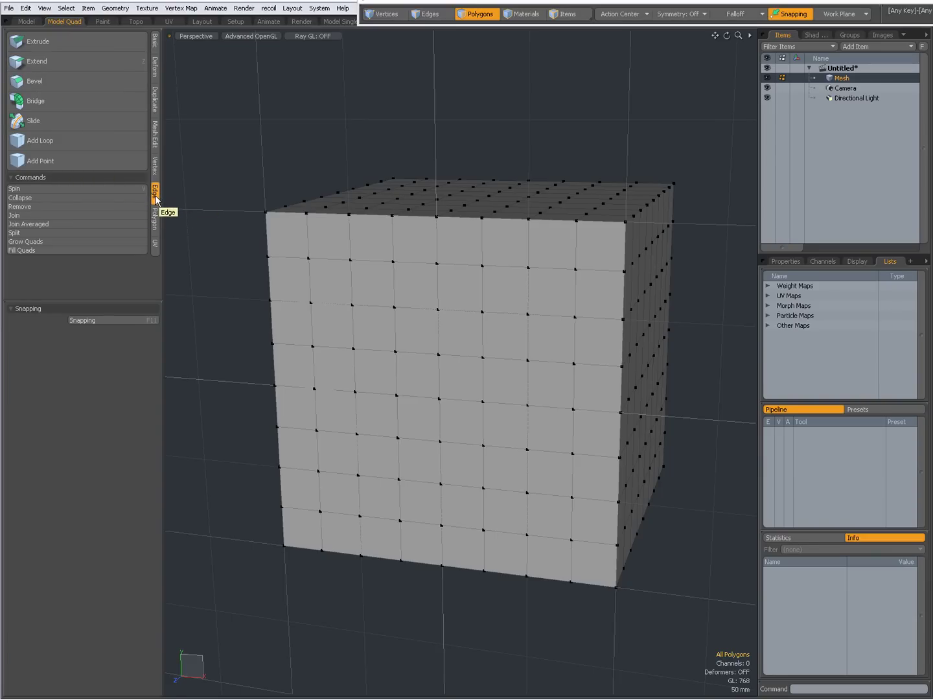
Try Select Between on an edge column near the front-left, then clear the selection
key("1")
key("2")
left_click(311, 280)
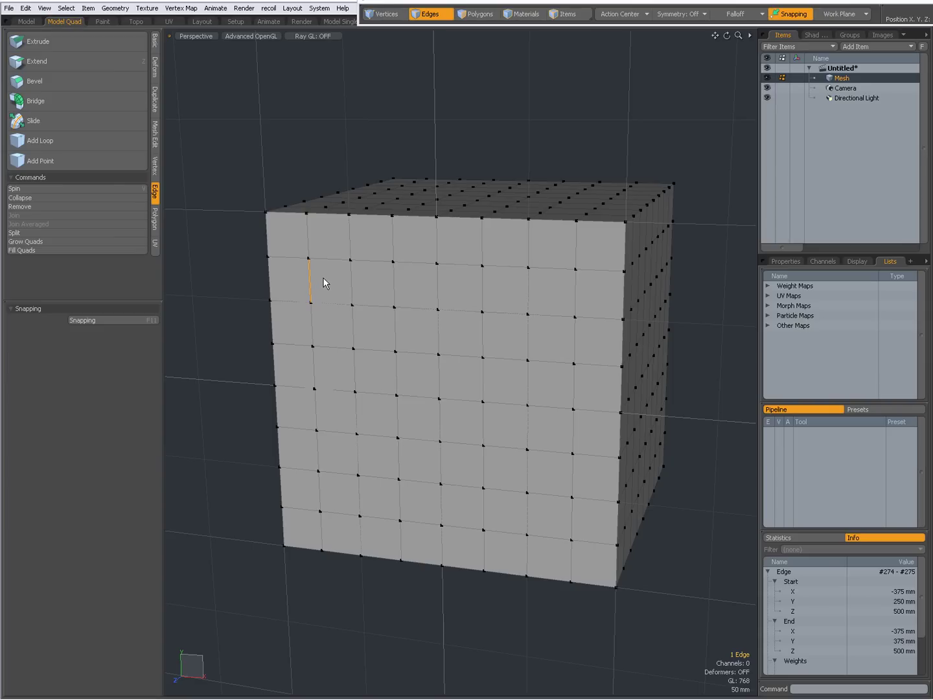
left_click(321, 492, "shift")
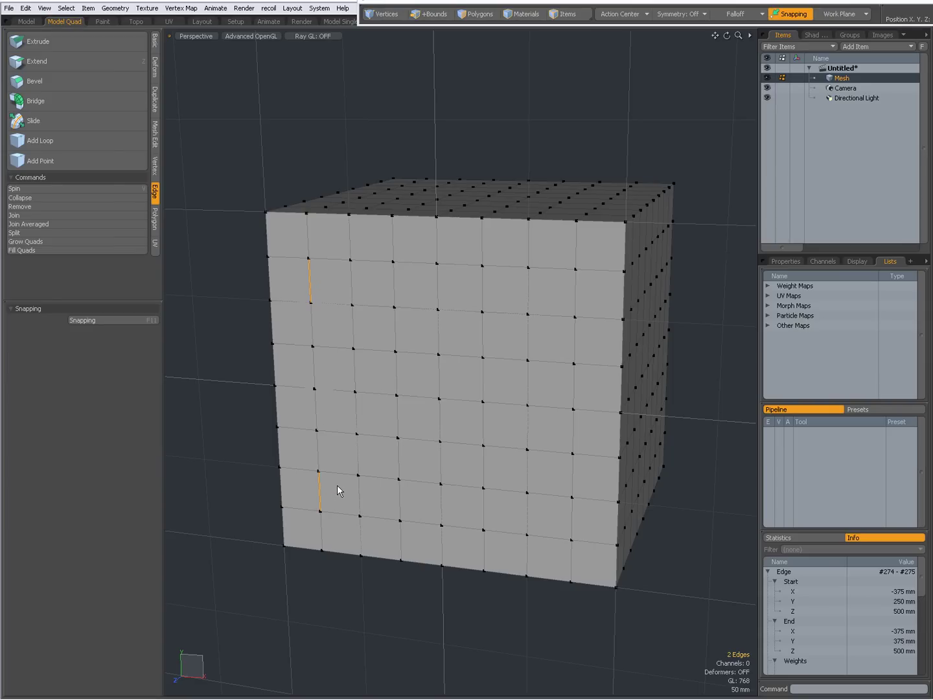
key("shift+g")
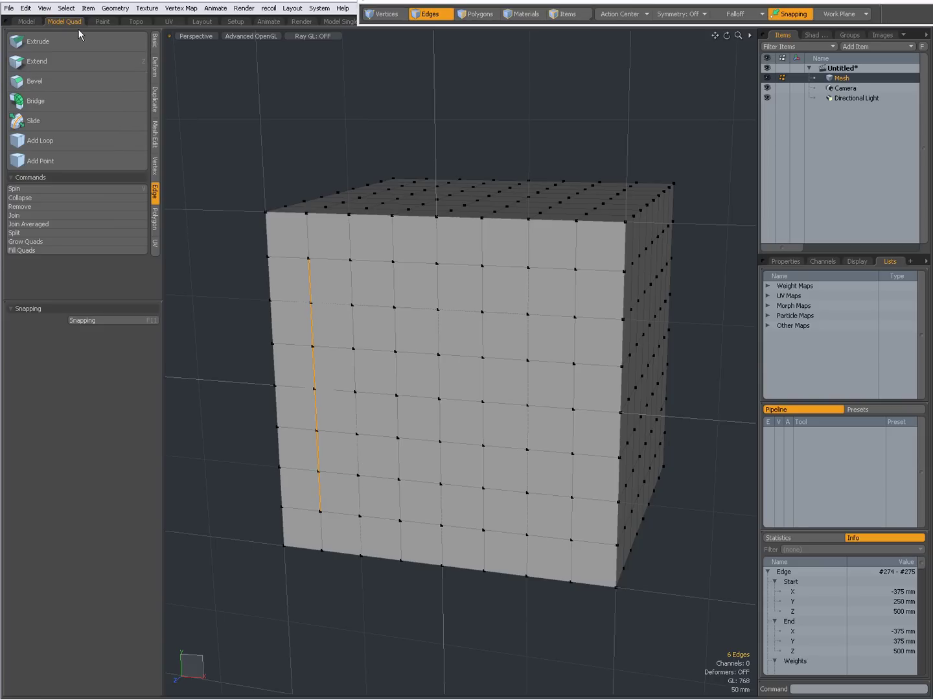
left_click(67, 9)
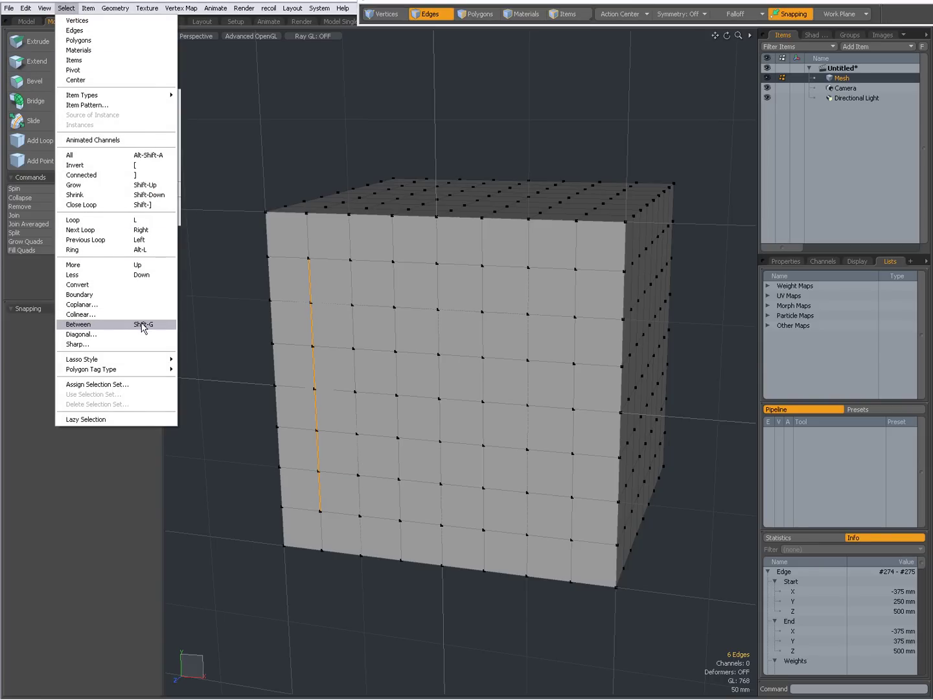
left_click(240, 336)
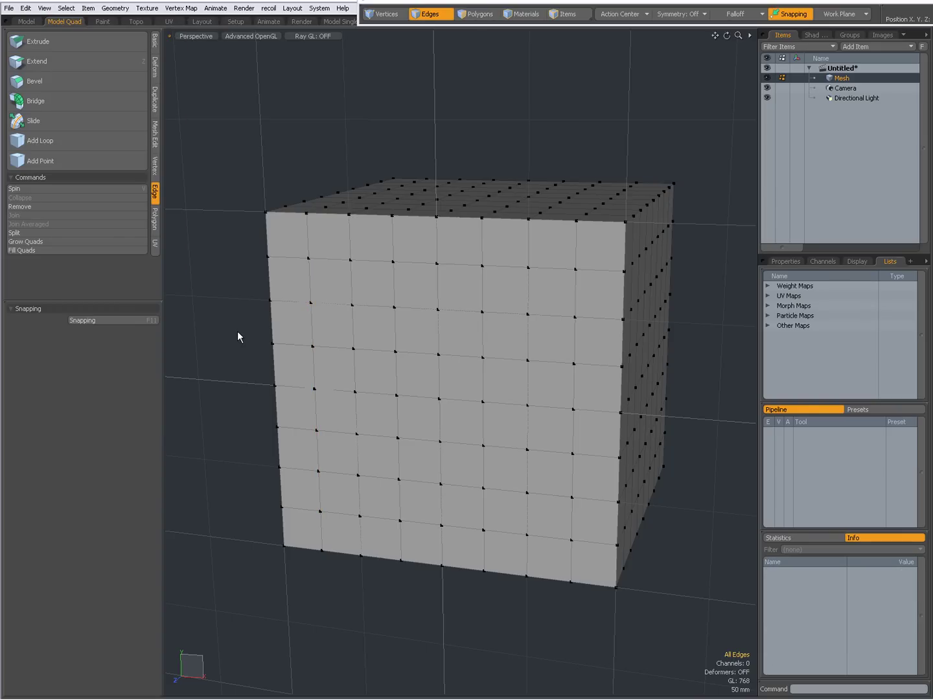
Select the row of vertices between two picked vertices on the front face
key("1")
left_click(308, 259)
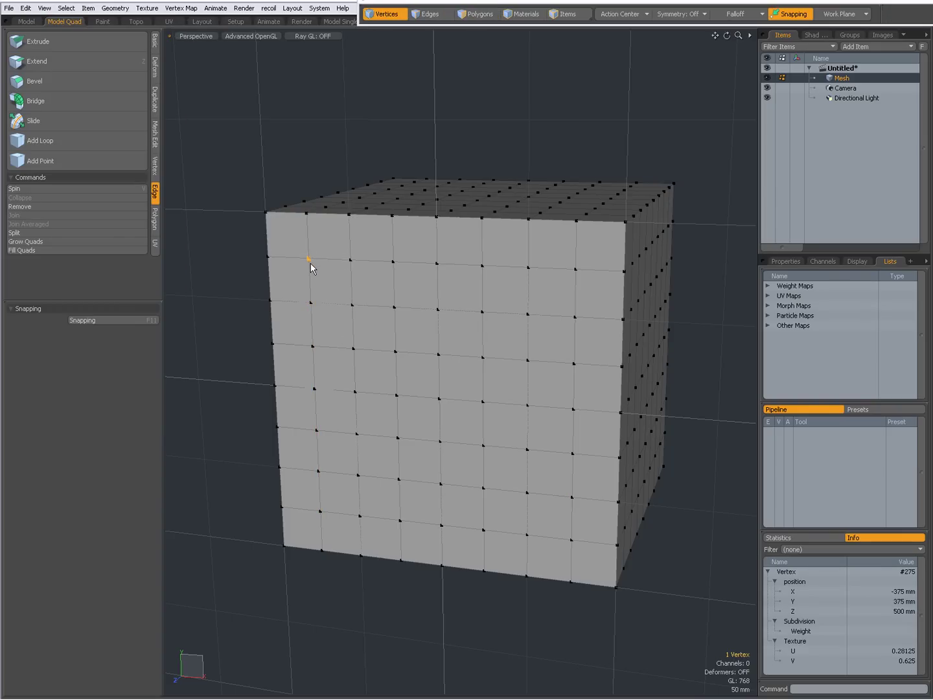
left_click(528, 266, "shift")
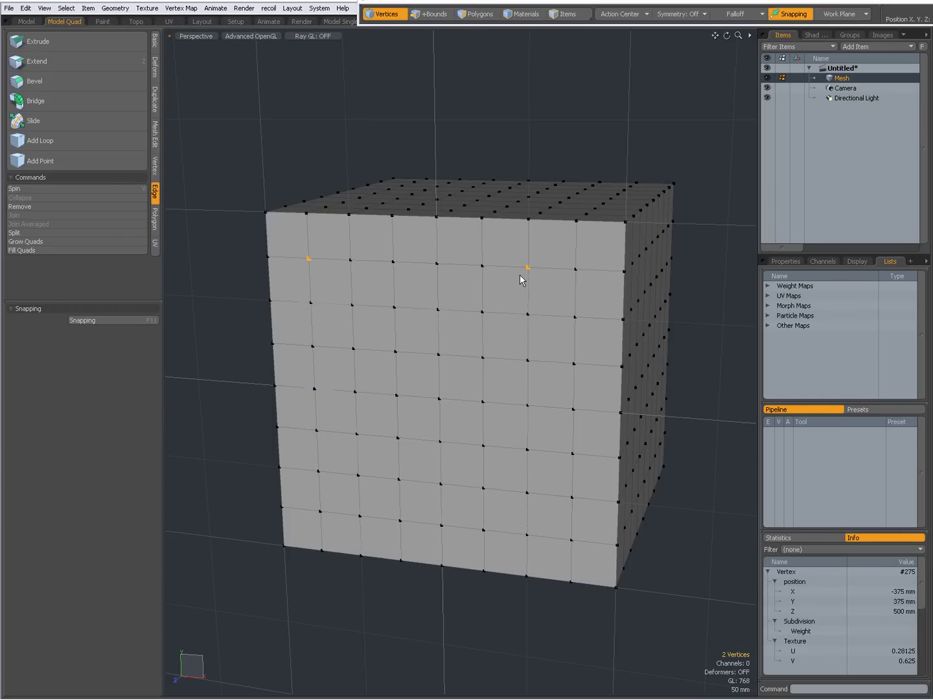
key("shift+g")
Select a row, then a block, of front-face polygons, and clear the selection
key("2")
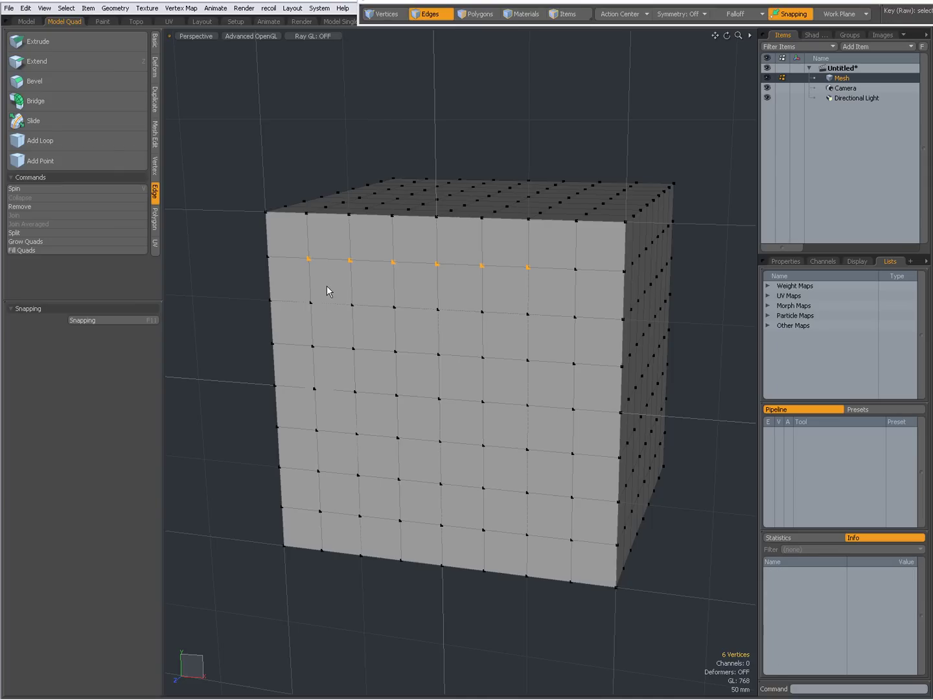
key("3")
left_click(332, 282)
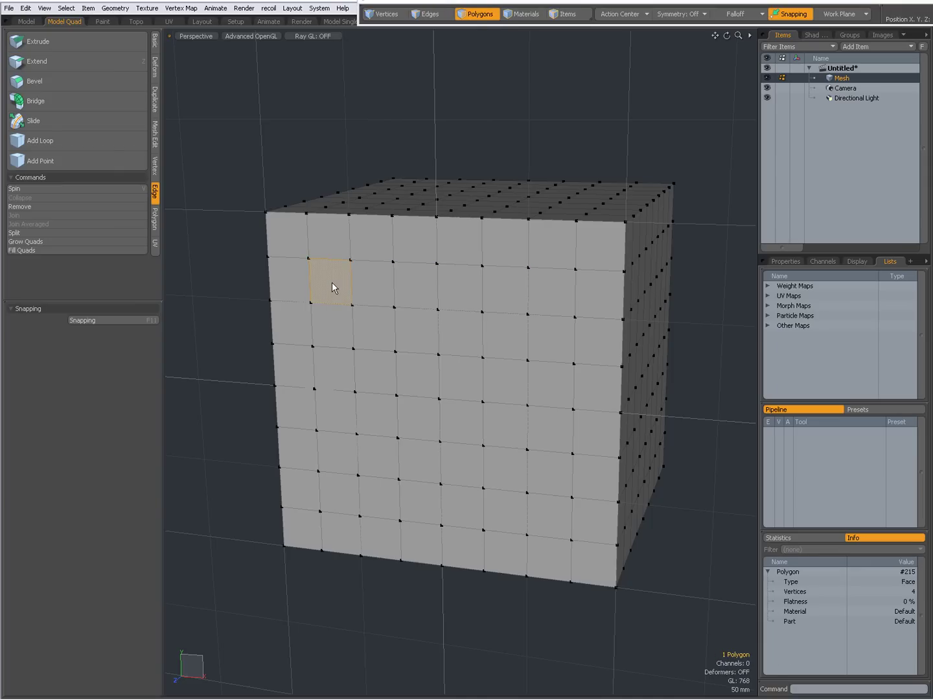
left_click(555, 292, "shift")
key("shift+g")
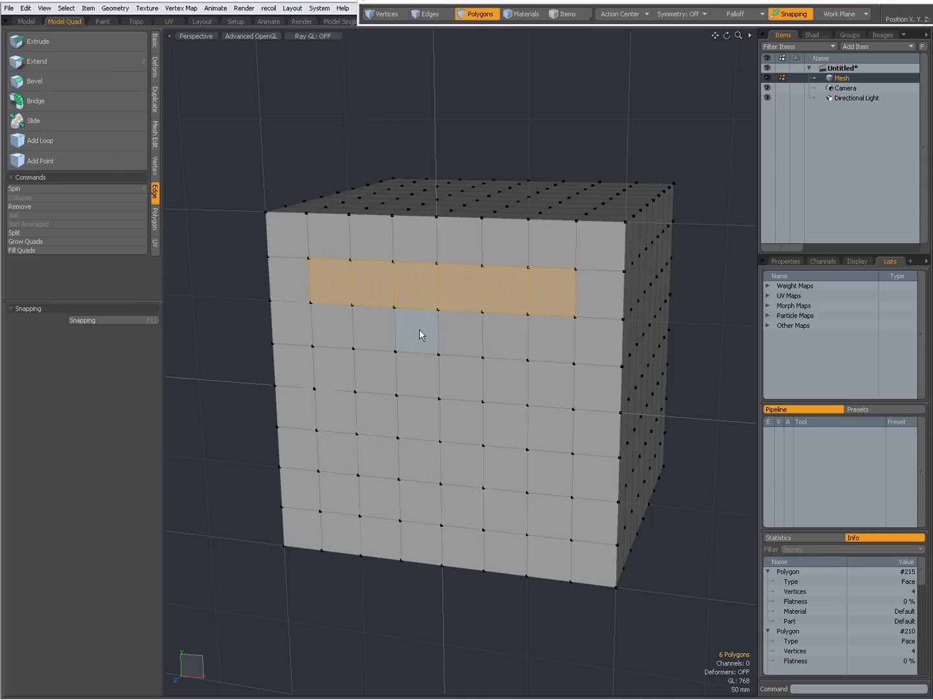
left_click(326, 282)
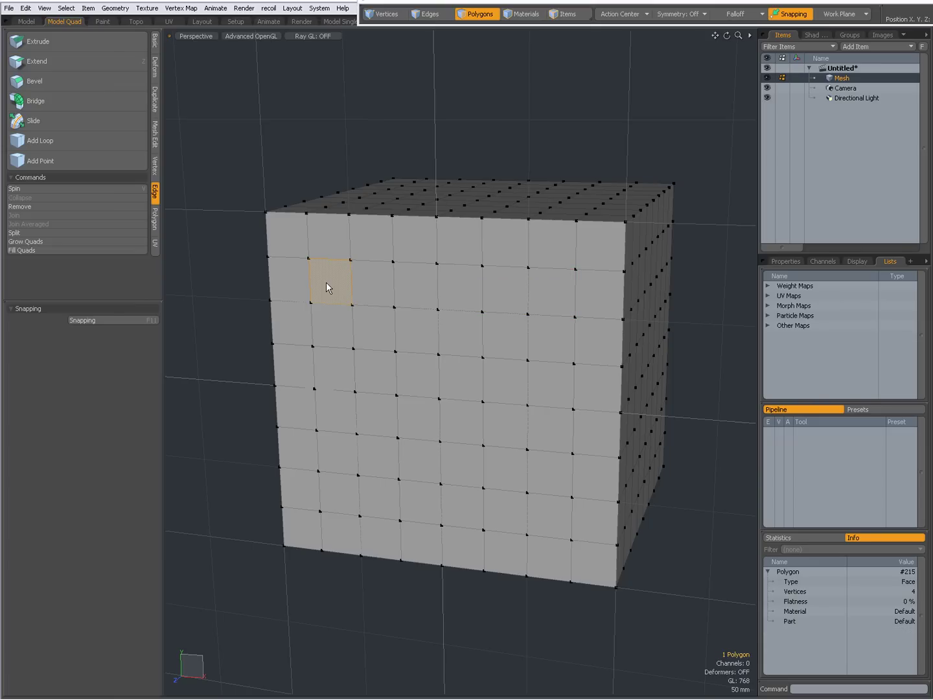
left_click(546, 440, "shift")
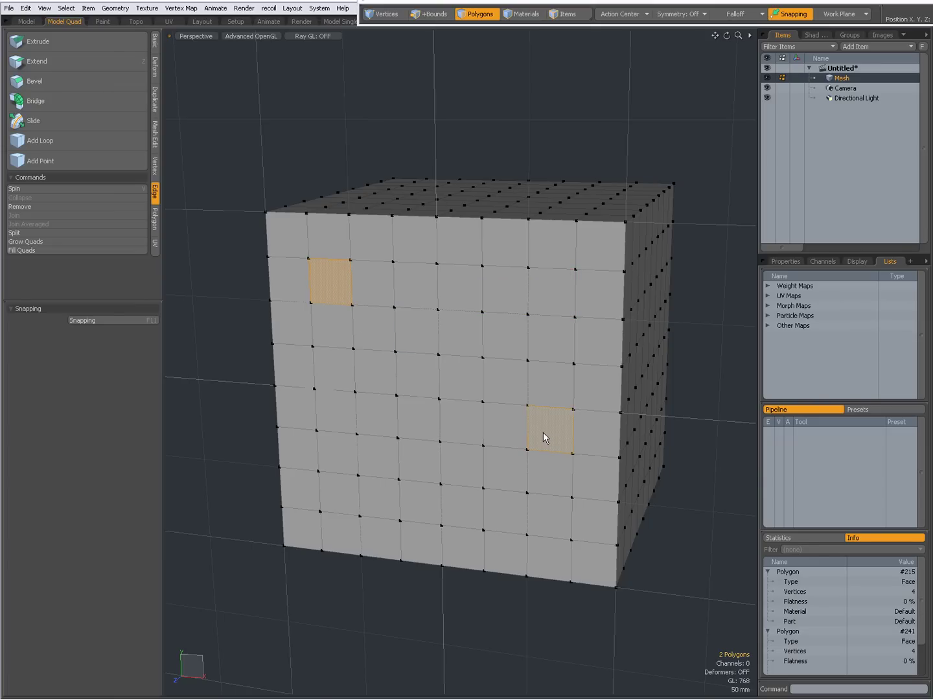
left_click(546, 429, "ctrl+shift")
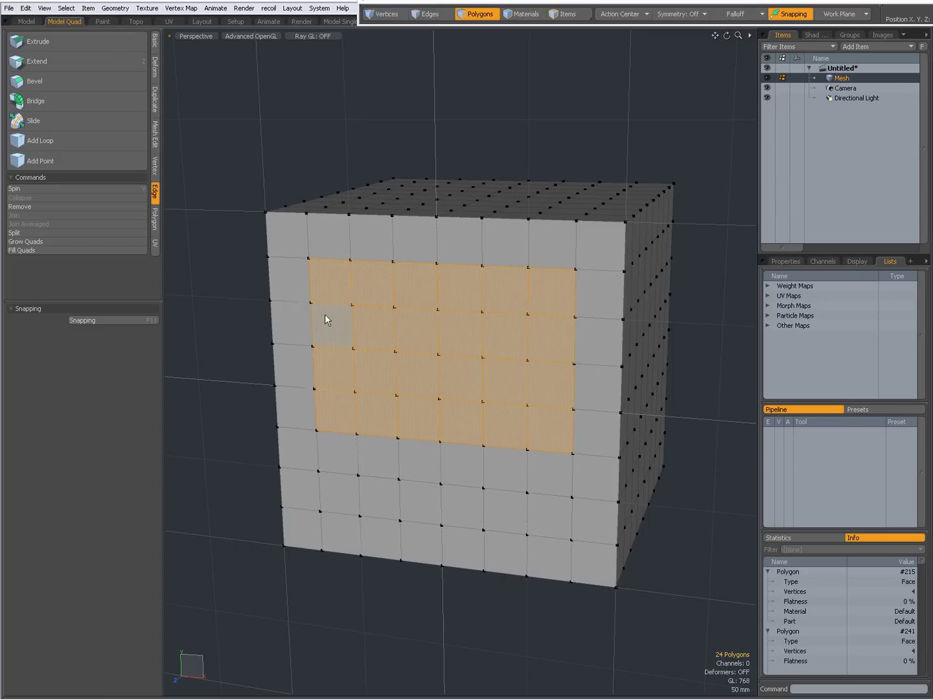
left_click(239, 344)
Select the six-edge left column and extrude it with a 29.7 mm width
key("2")
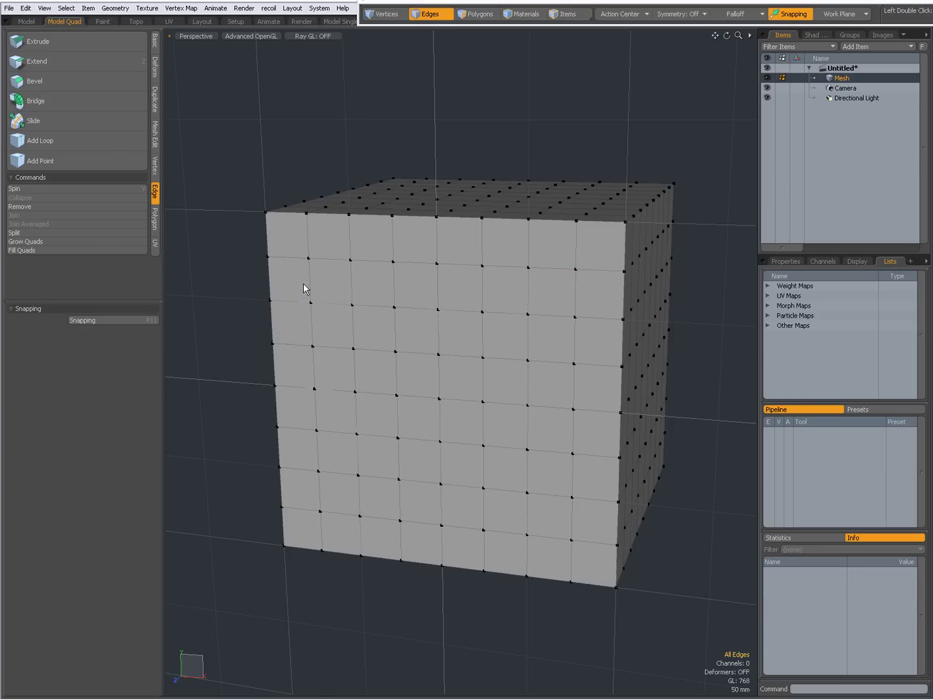
left_click(305, 283)
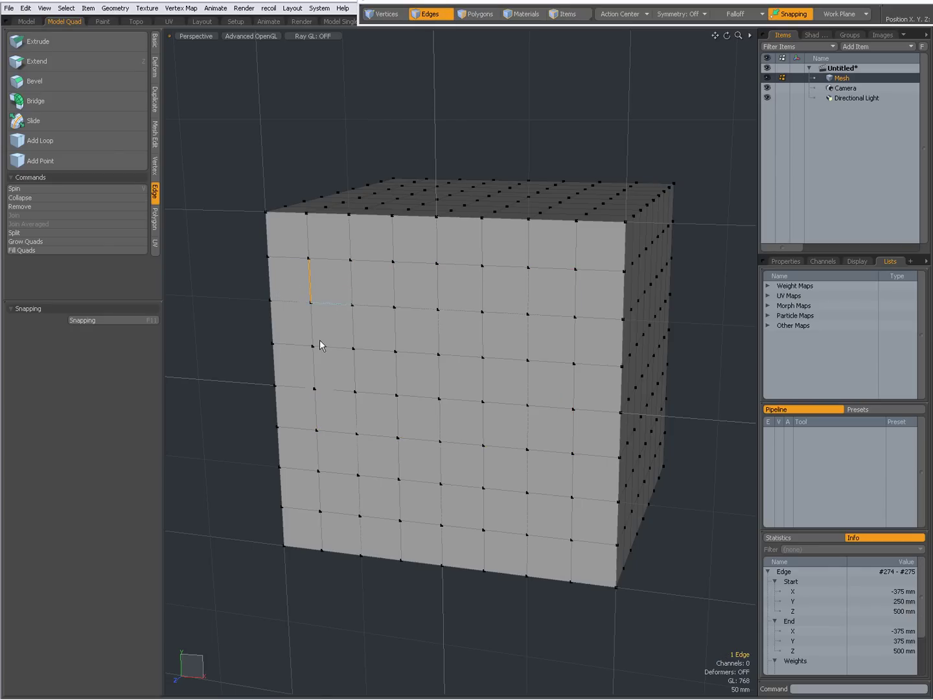
left_click(315, 464, "shift")
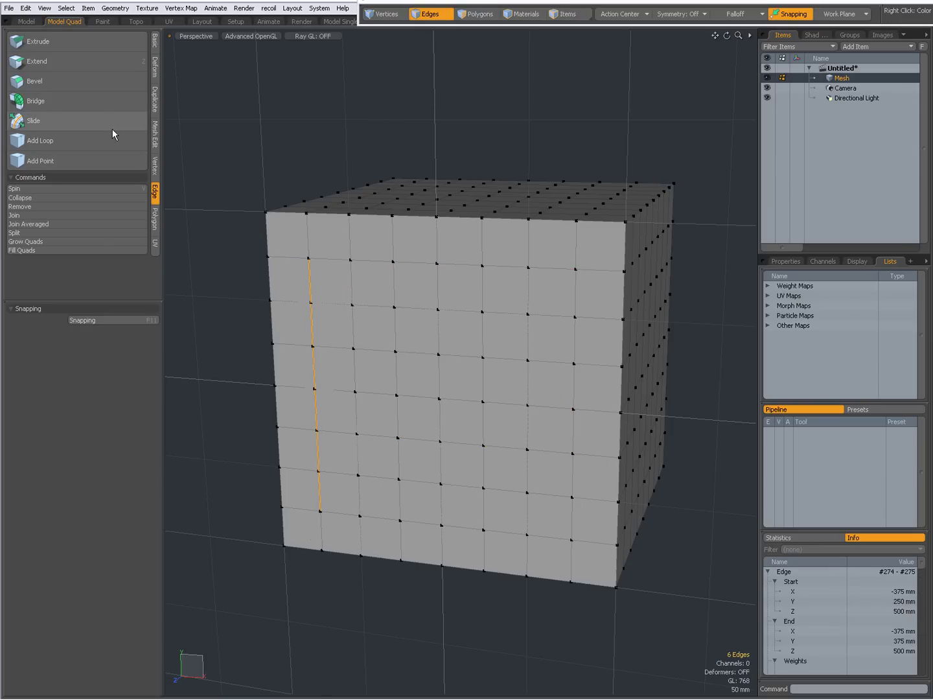
left_click(69, 38)
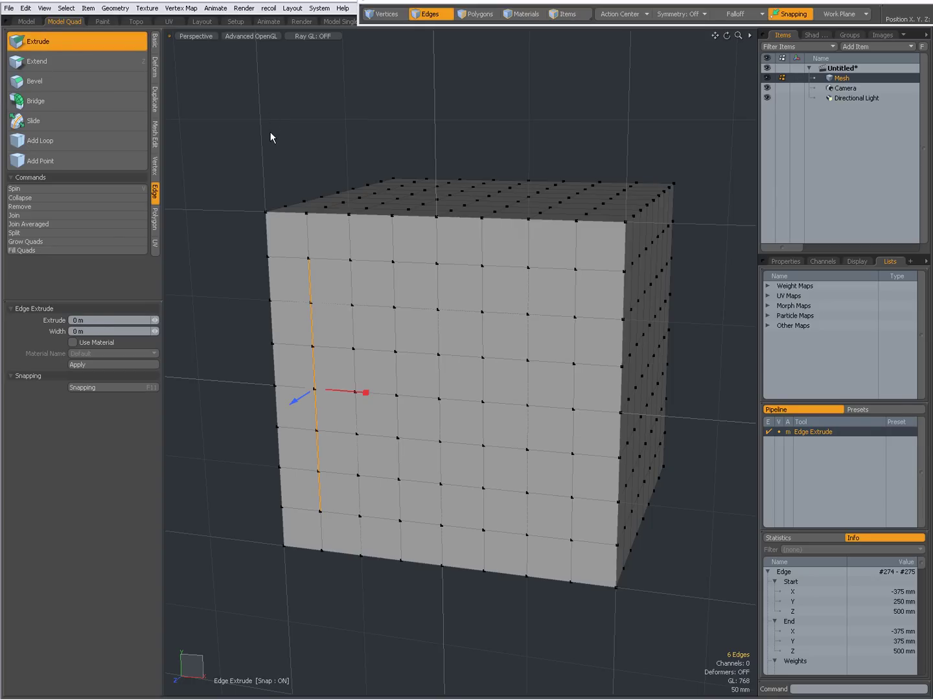
left_click_drag(373, 432, 583, 406, "alt")
left_click_drag(427, 406, 428, 408)
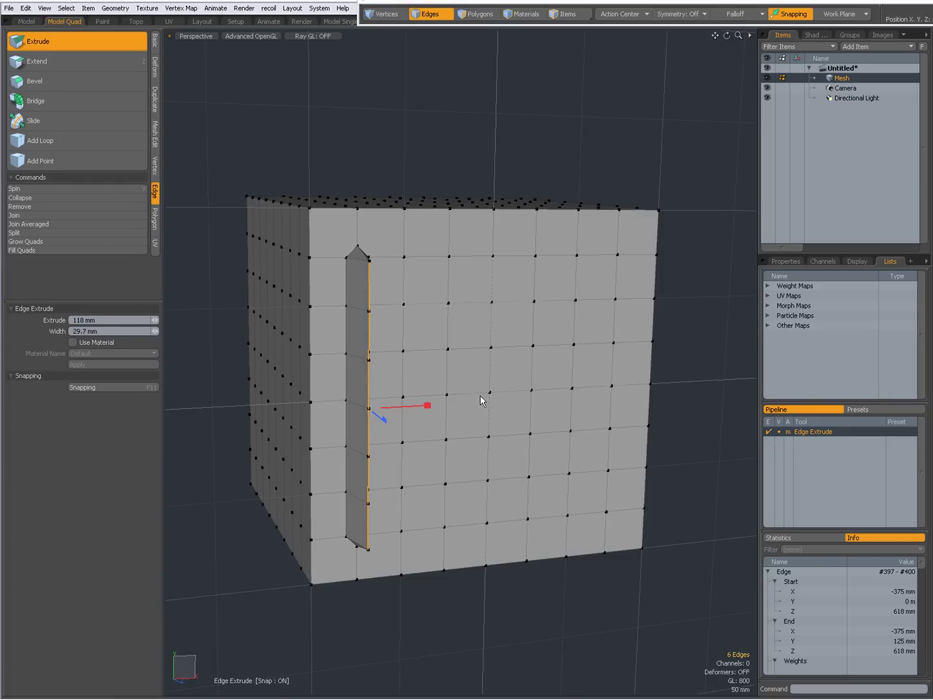
Reset the extrusion amounts and push the edges out 110 mm
left_click(470, 371)
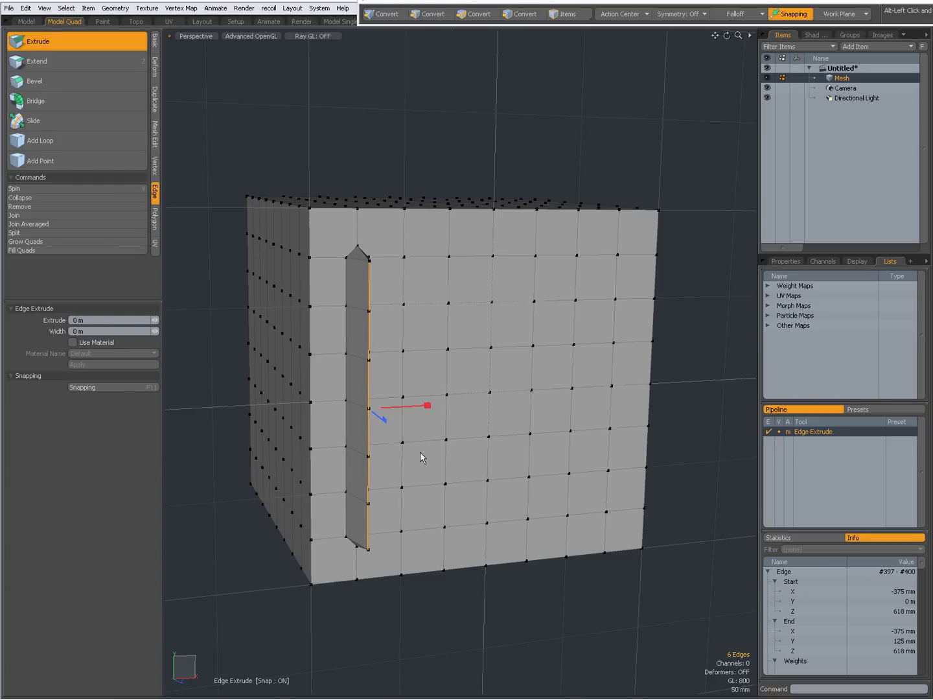
left_click_drag(421, 456, 571, 458, "alt")
left_click_drag(510, 438, 388, 396)
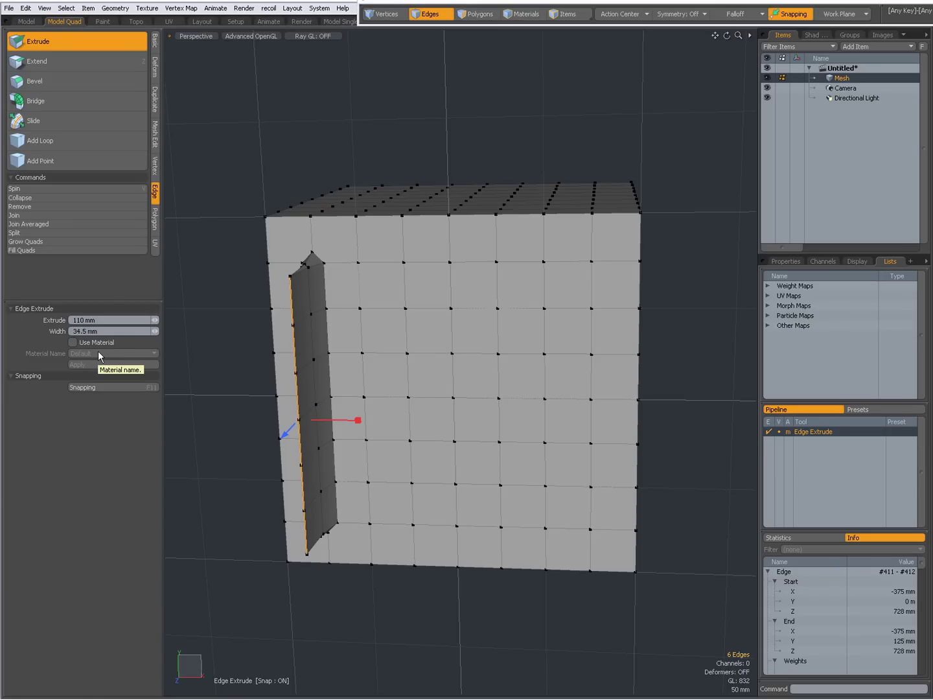
left_click_drag(394, 431, 370, 392, "alt")
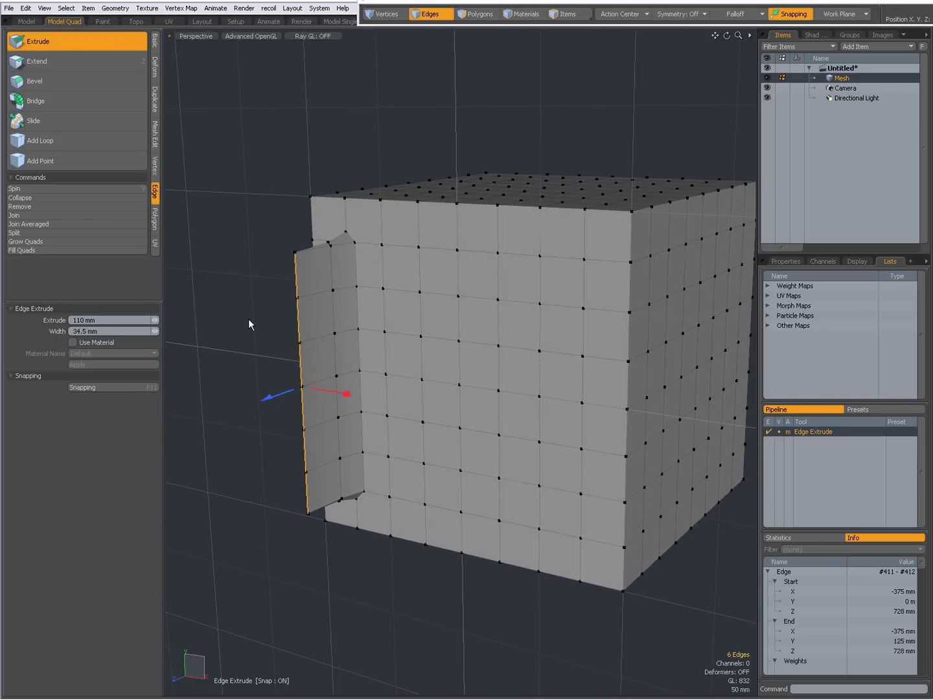
Apply the extrusion and select a second vertical edge column on the front face
key("space")
left_click(248, 318)
left_click(425, 275)
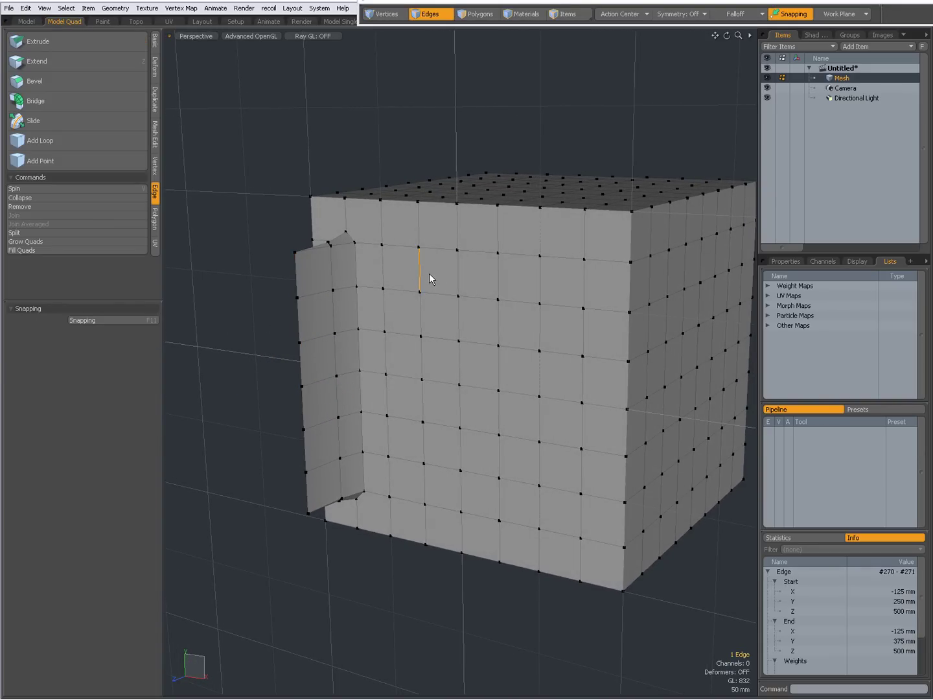
left_click(426, 486, "shift")
key("shift+Up")
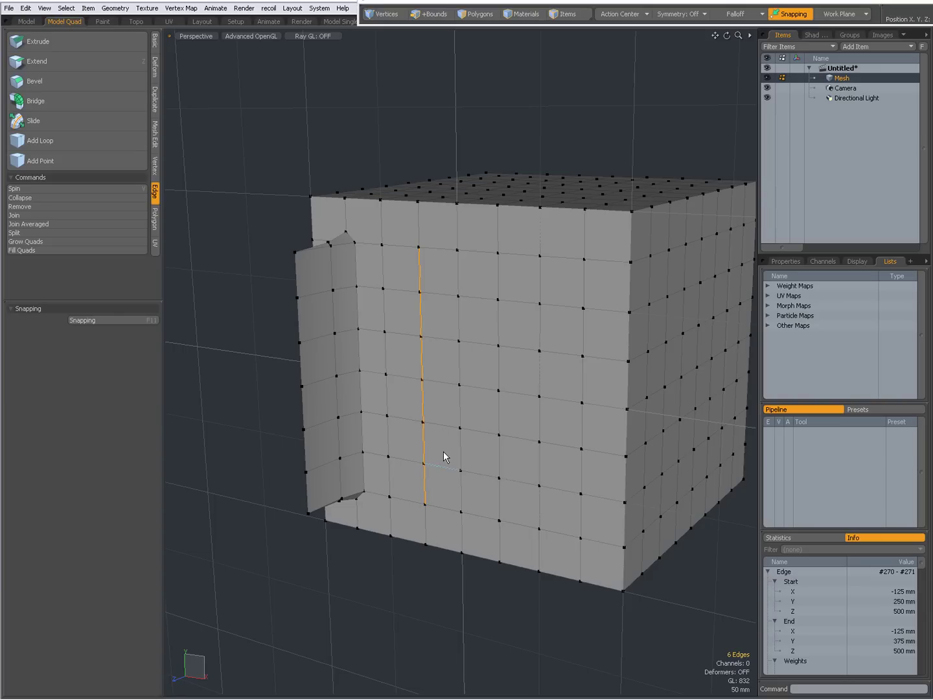
Edge Extend the column with the tool reset, pulling it straight out 88 mm
left_click(63, 62)
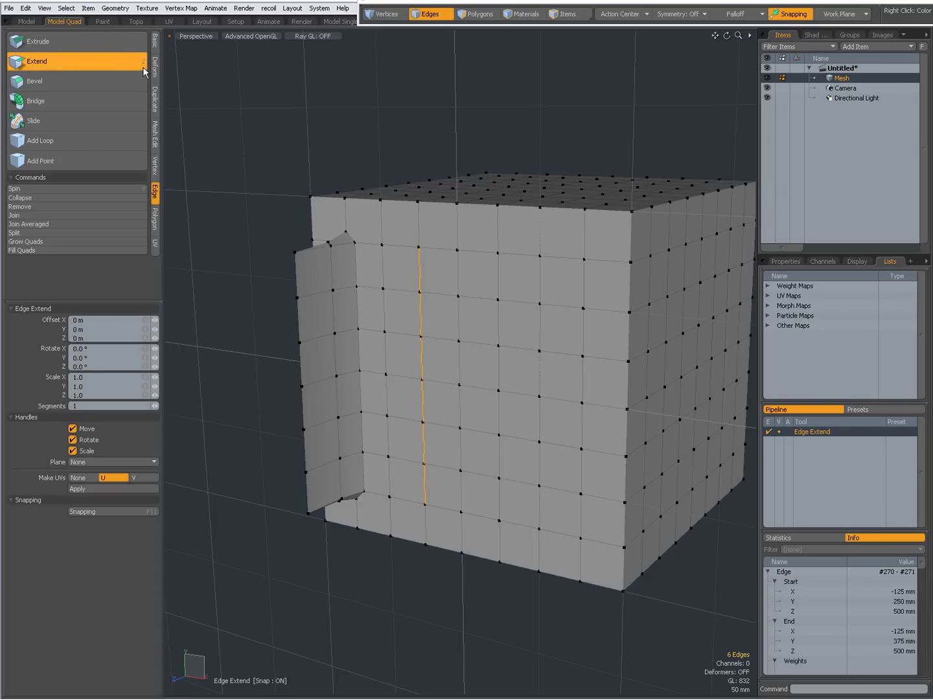
left_click(271, 235)
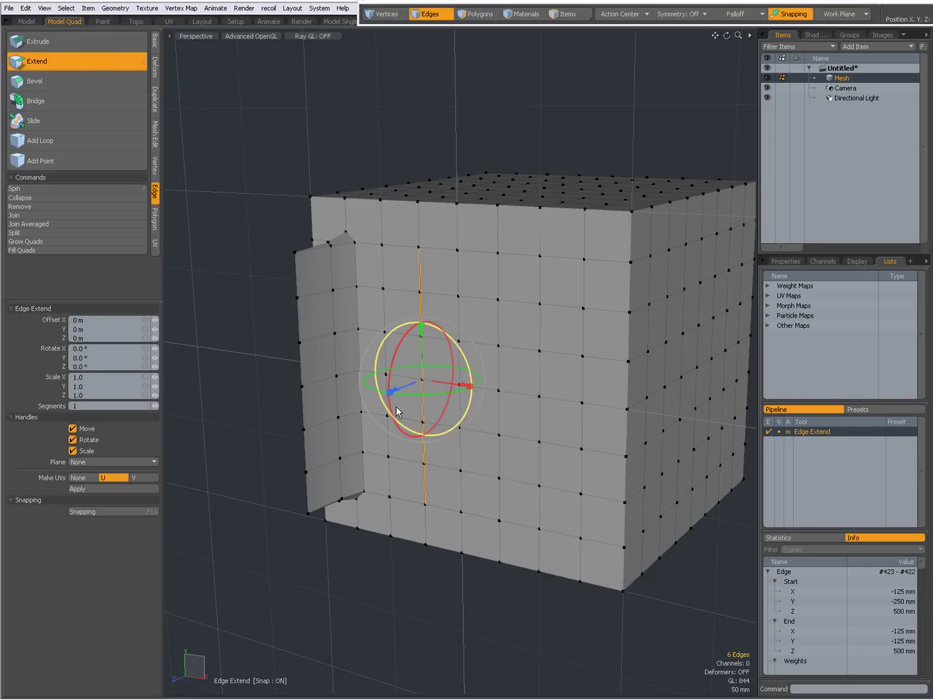
right_click(817, 437)
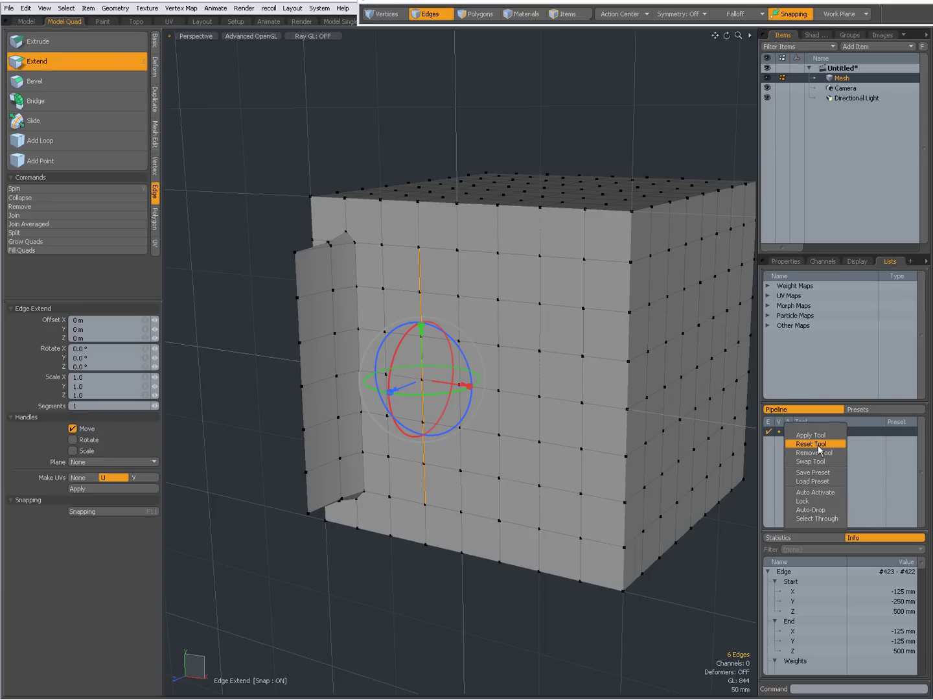
left_click(816, 444)
left_click_drag(525, 430, 396, 429, "alt")
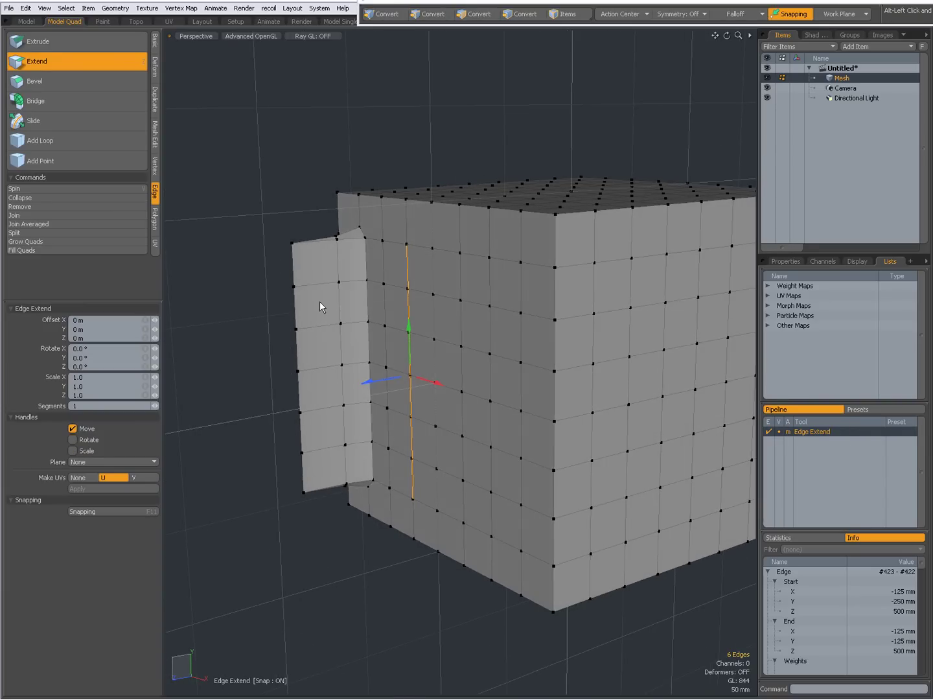
left_click_drag(389, 385, 503, 271)
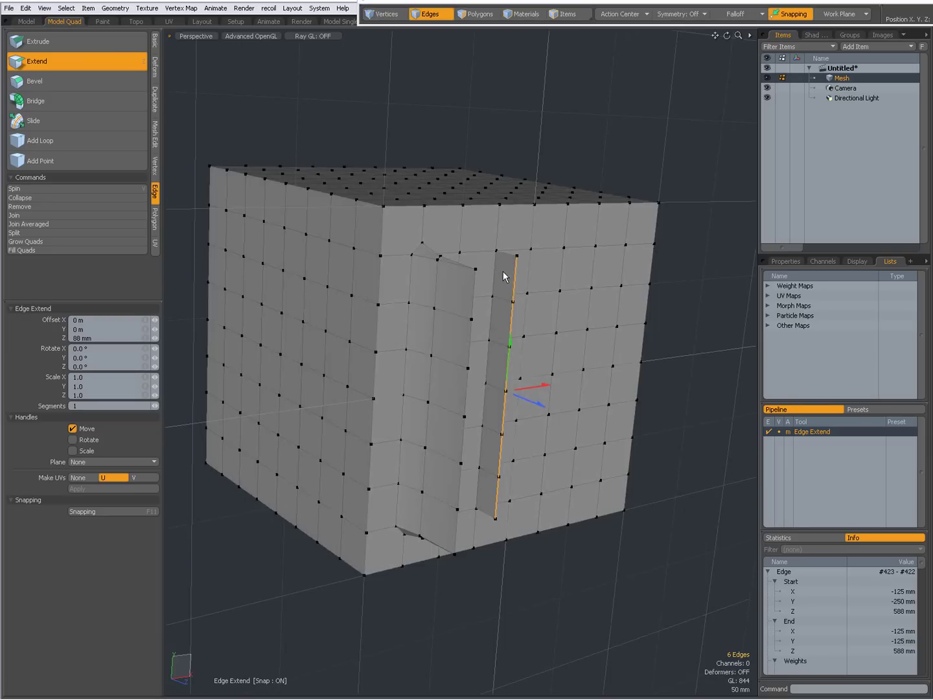
Orbit around the cube to inspect the 88 mm extension from the front and left
left_click_drag(620, 446, 291, 408, "alt")
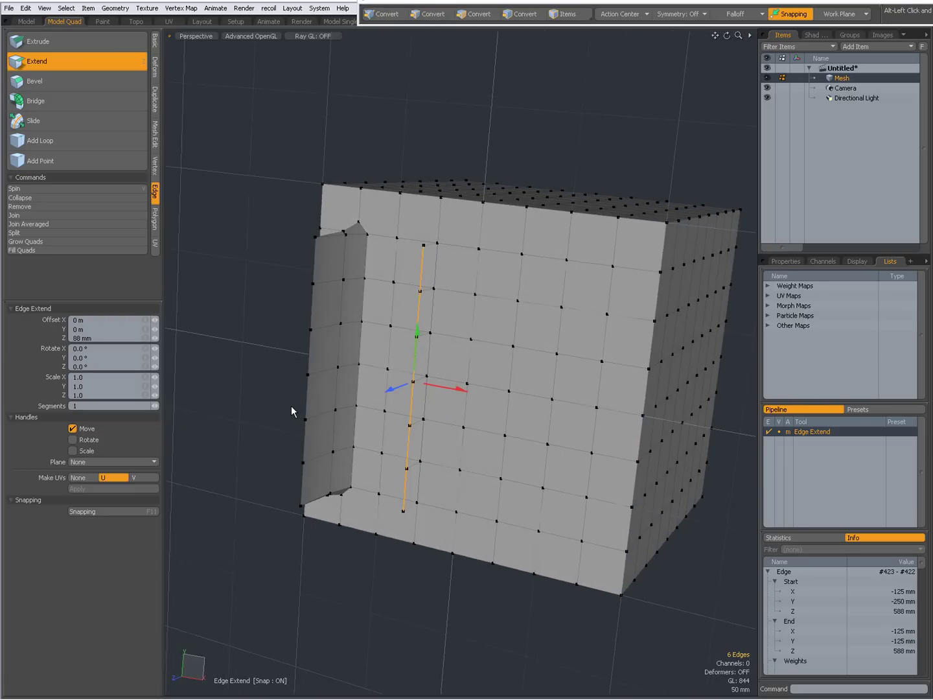
left_click_drag(471, 370, 444, 372, "alt")
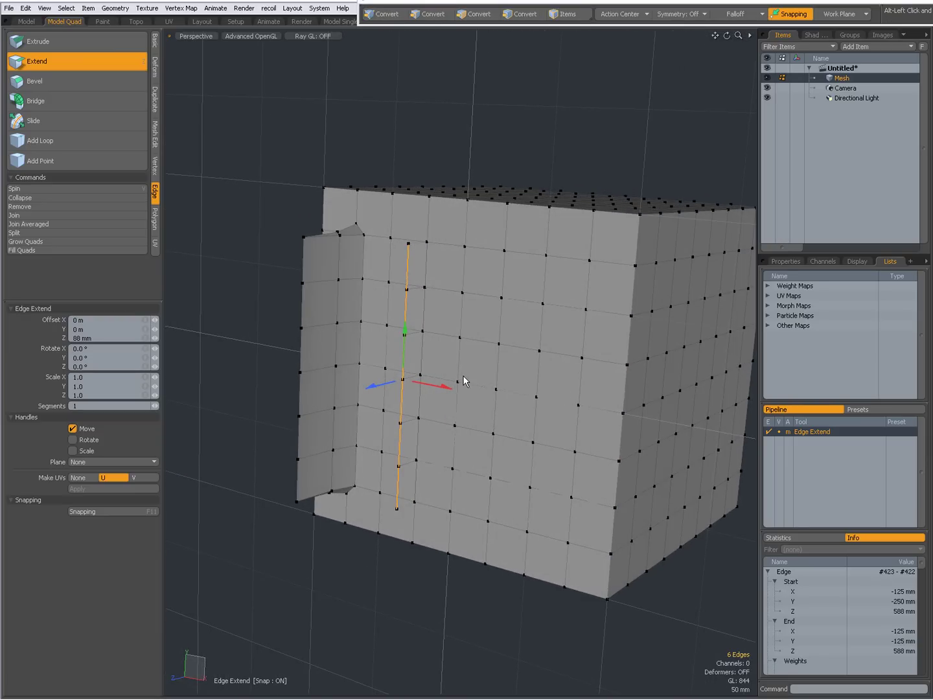
left_click_drag(388, 381, 465, 382, "alt")
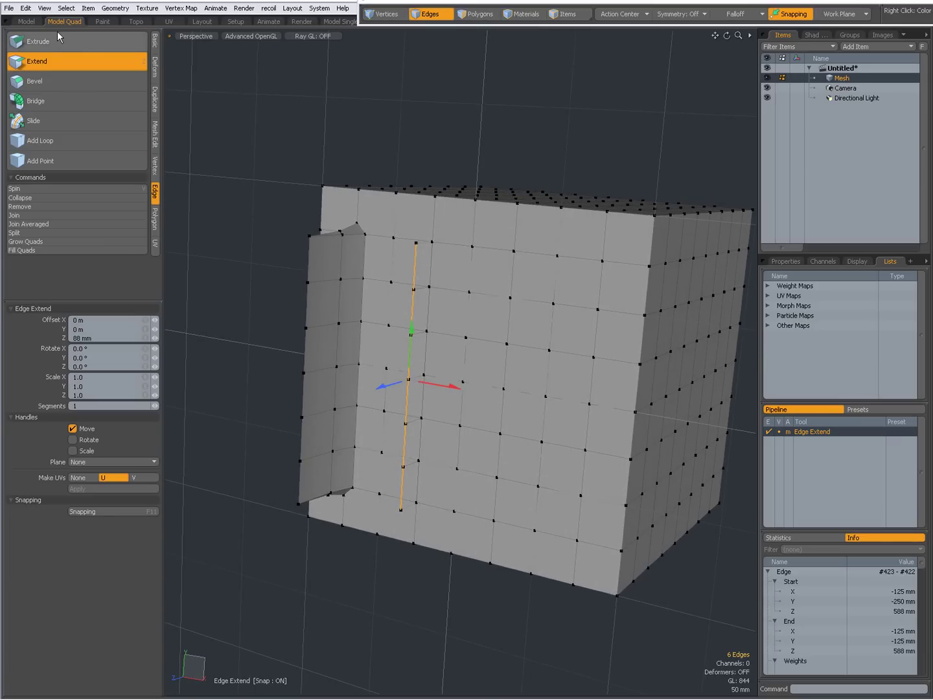
left_click_drag(301, 268, 420, 252, "alt")
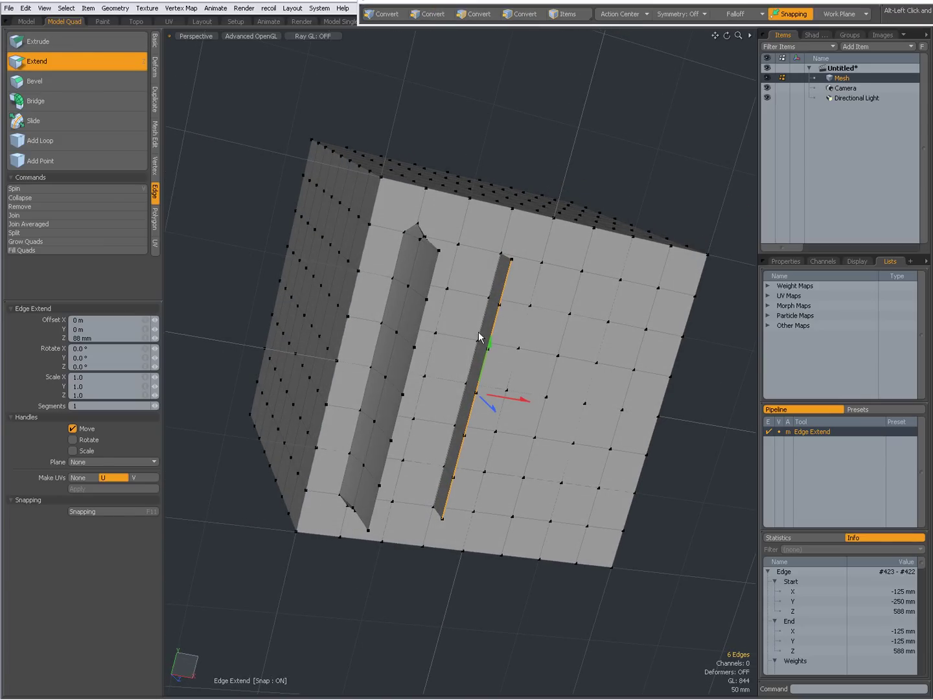
left_click_drag(478, 331, 350, 354, "alt")
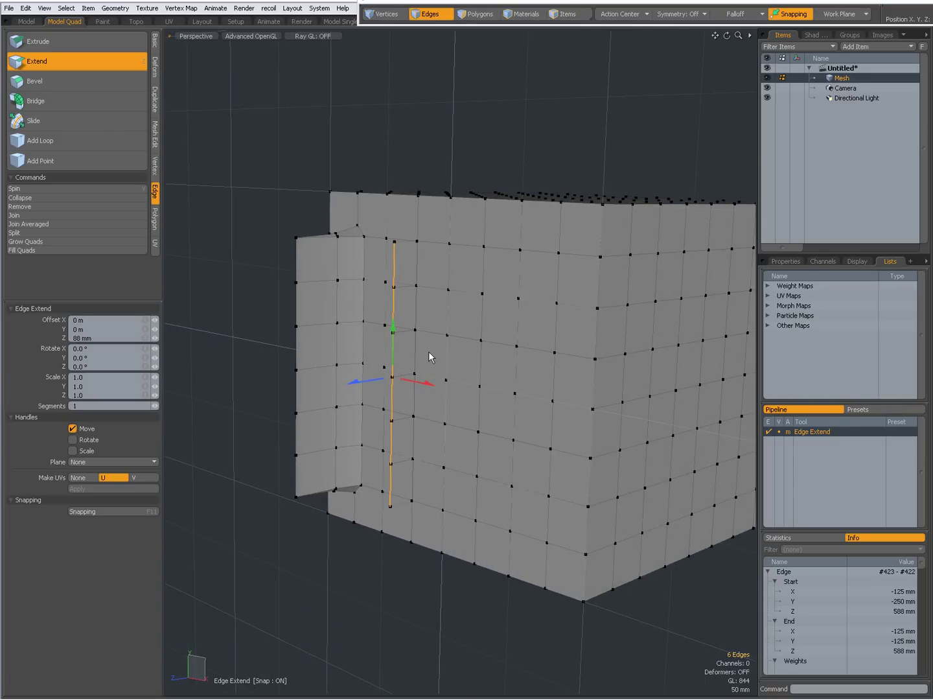
left_click_drag(404, 395, 635, 374, "alt")
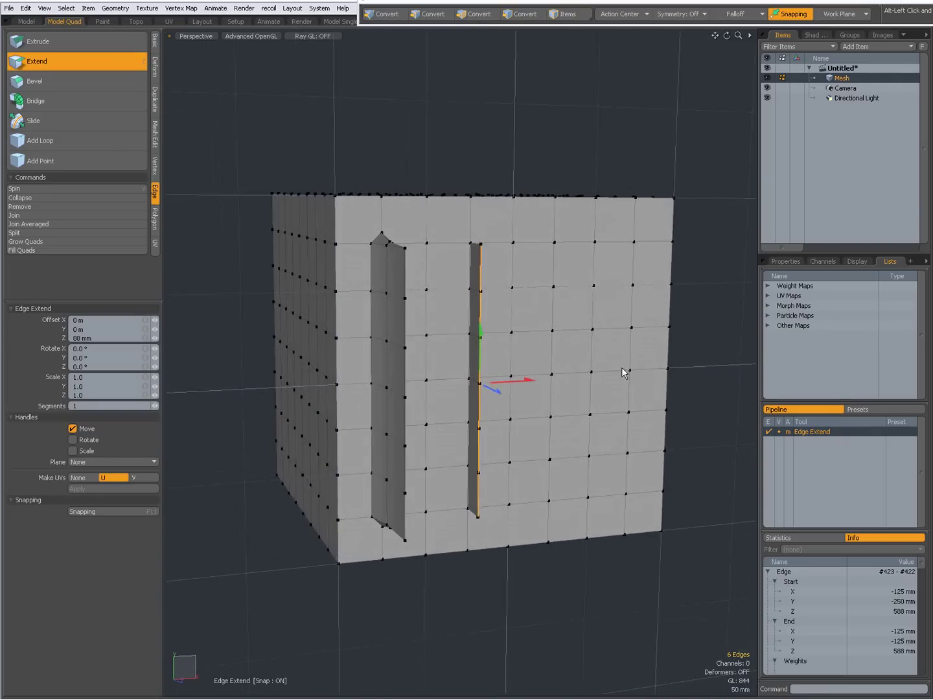
left_click_drag(552, 416, 341, 406, "alt")
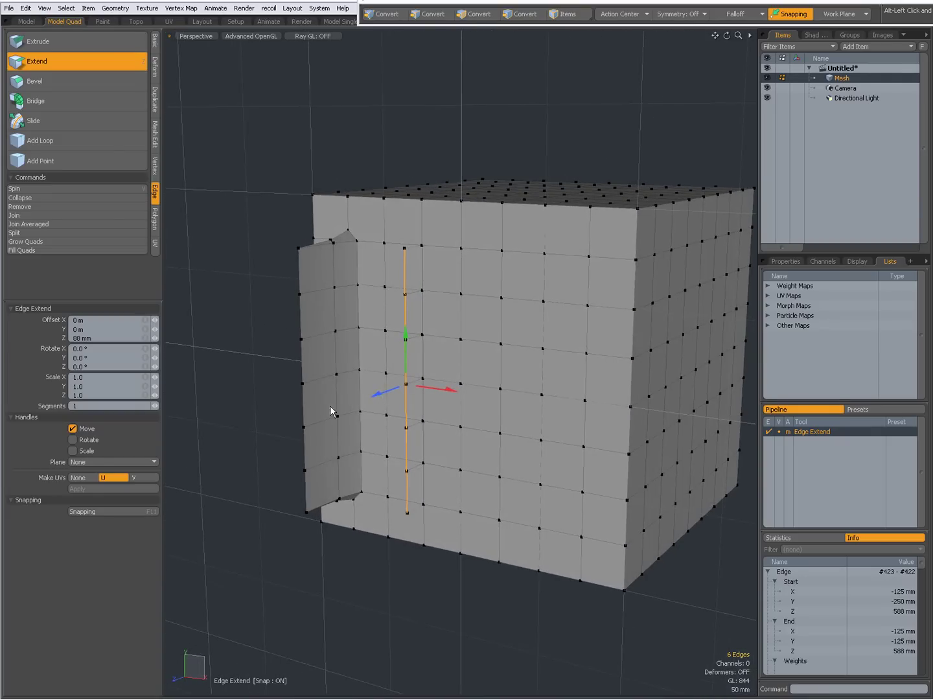
Enable rotate and scale handles, scale the extension to 0.9024 × 0.6949, and tilt it -10°
left_click(73, 440)
left_click(72, 450)
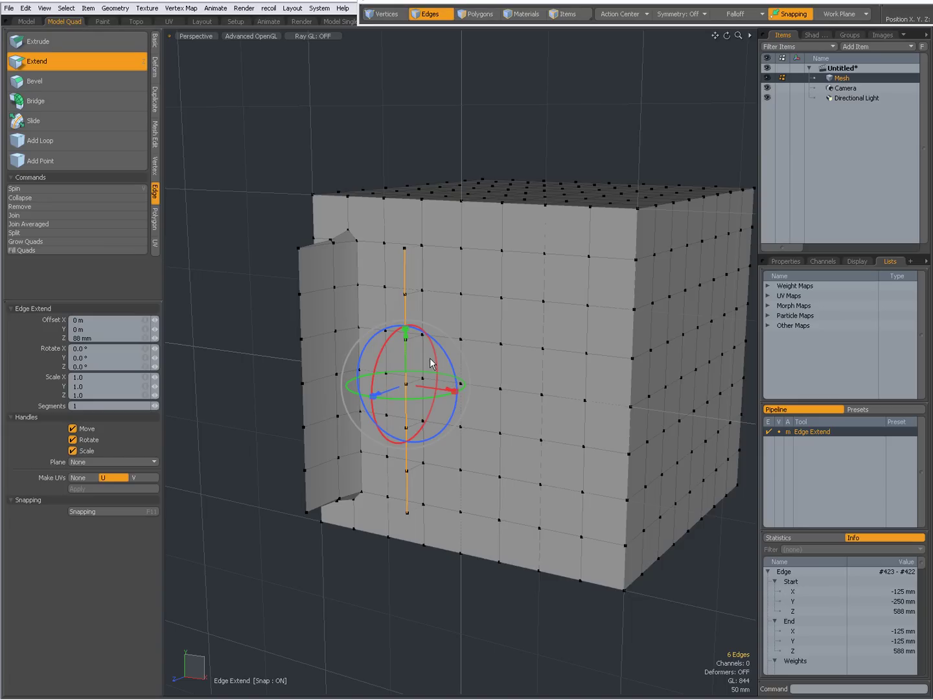
left_click_drag(406, 332, 406, 348)
left_click_drag(457, 393, 433, 410)
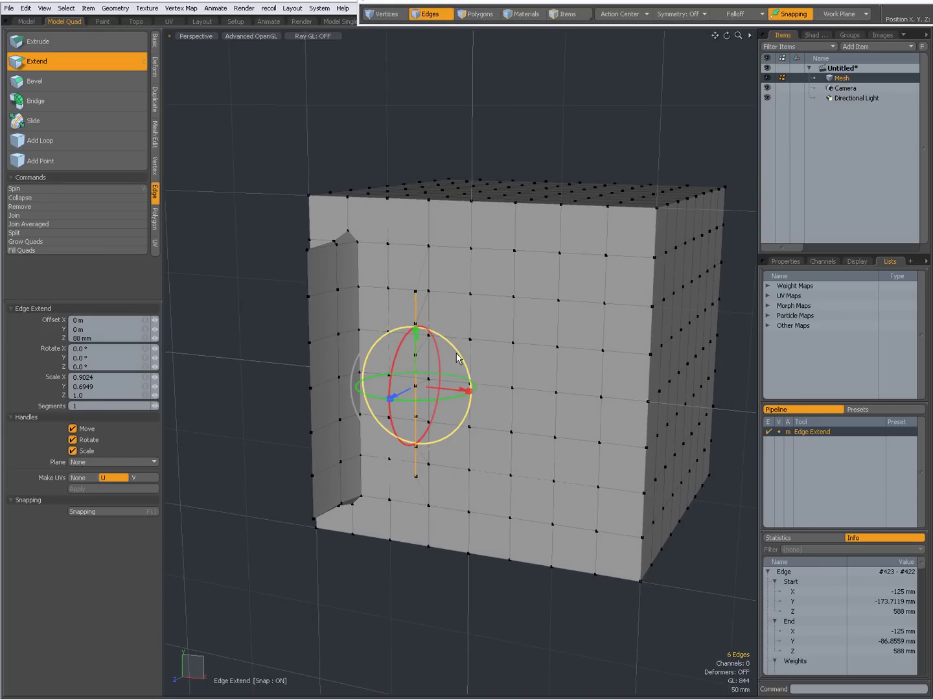
left_click_drag(457, 359, 425, 403)
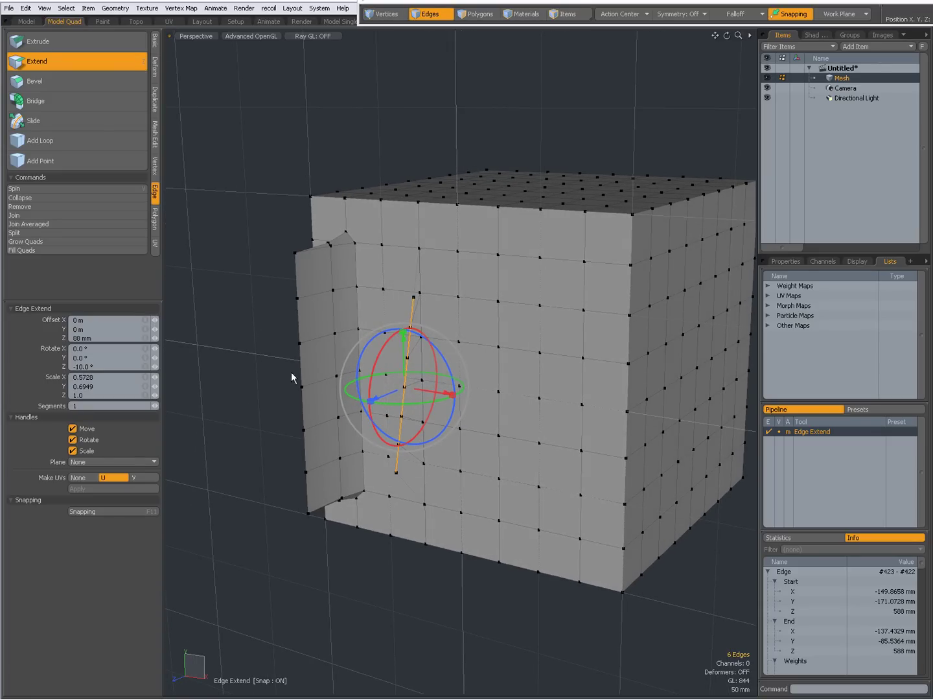
Offset the fin 8 mm X, -4 mm Y, then rescale it to 0.8231 × 0.9452
left_click(91, 458)
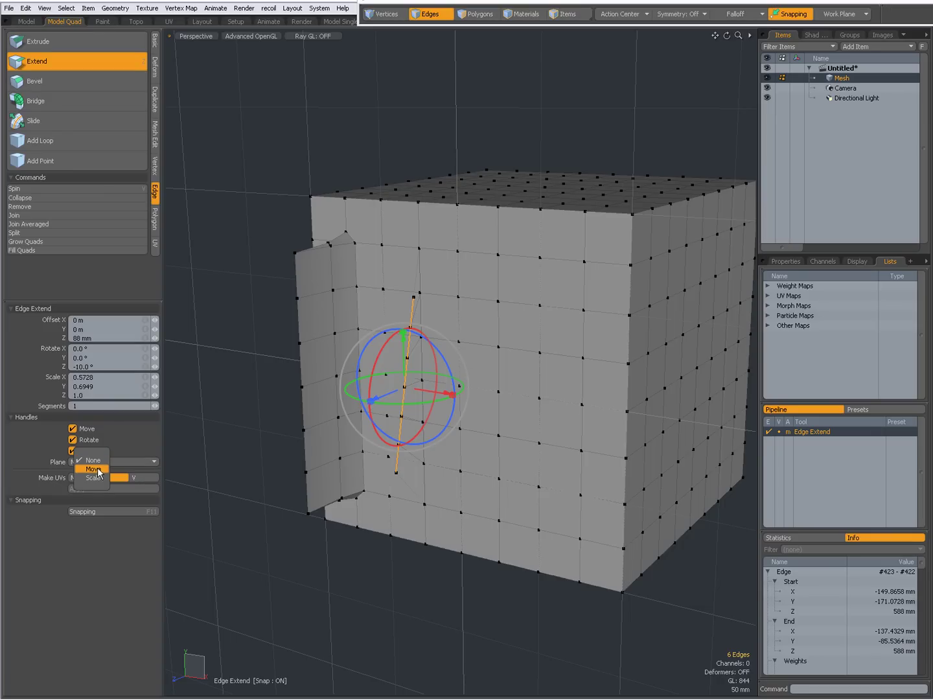
left_click(95, 469)
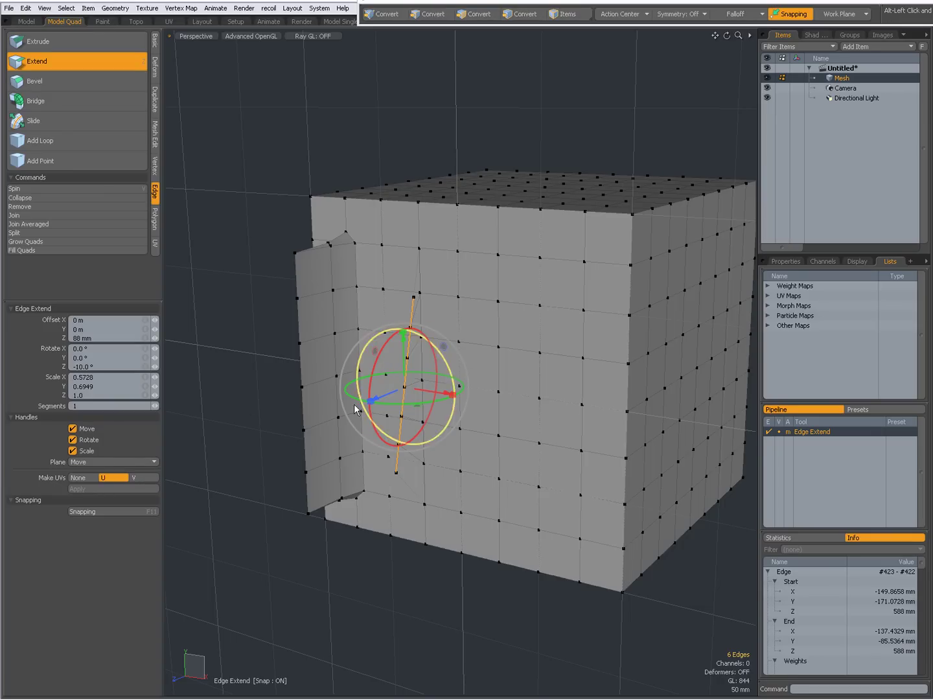
left_click_drag(441, 454, 472, 343, "alt")
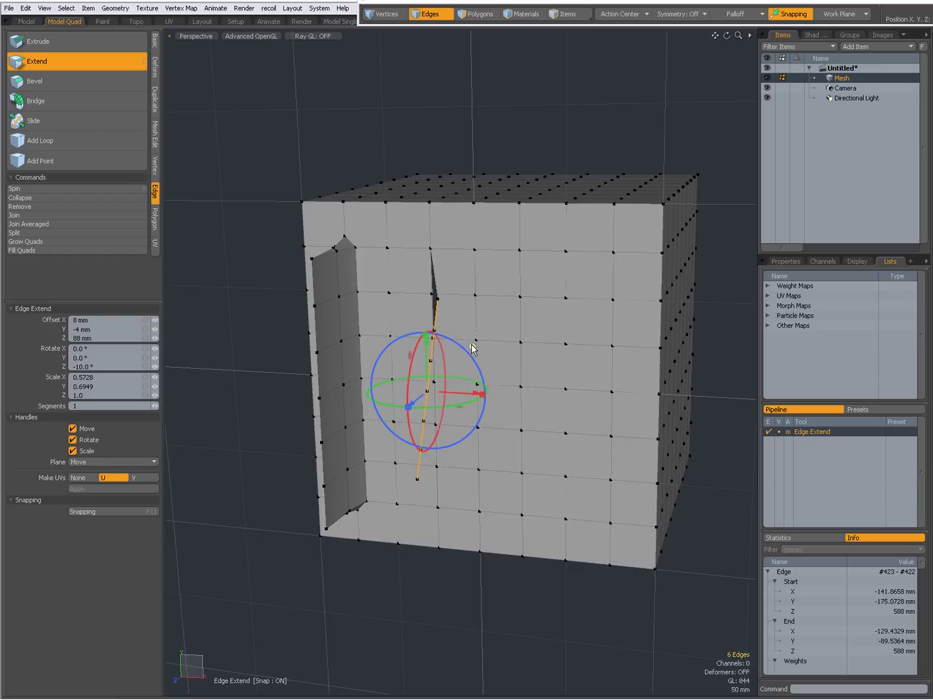
left_click(121, 462)
left_click(123, 471)
left_click_drag(476, 347, 446, 409)
left_click_drag(491, 341, 276, 297)
Apply the edge extend, select a five-edge front-face column, and bevel it 36 mm
key("space")
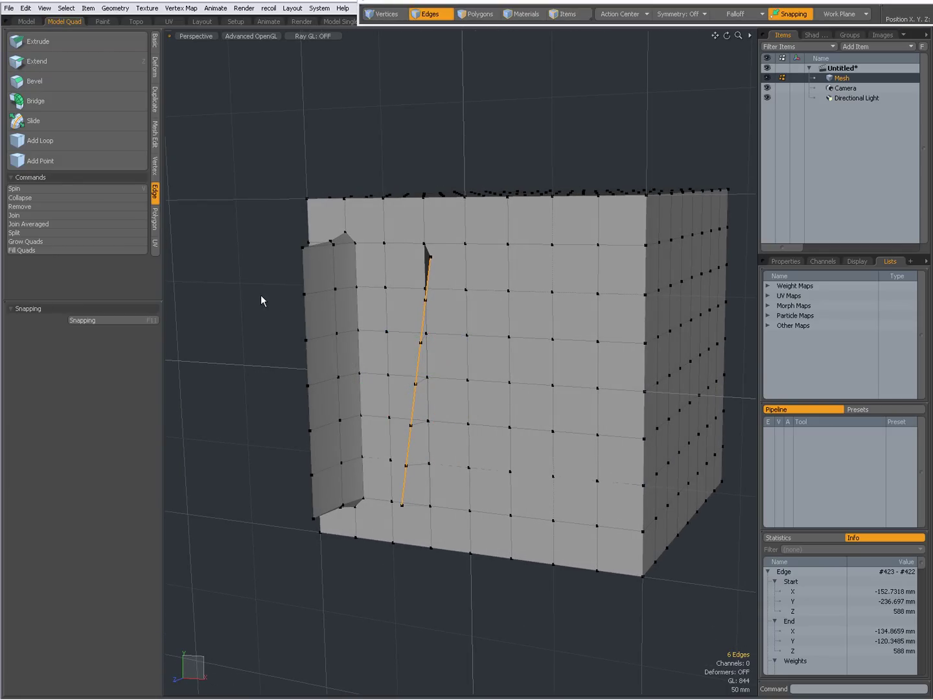
left_click(261, 296)
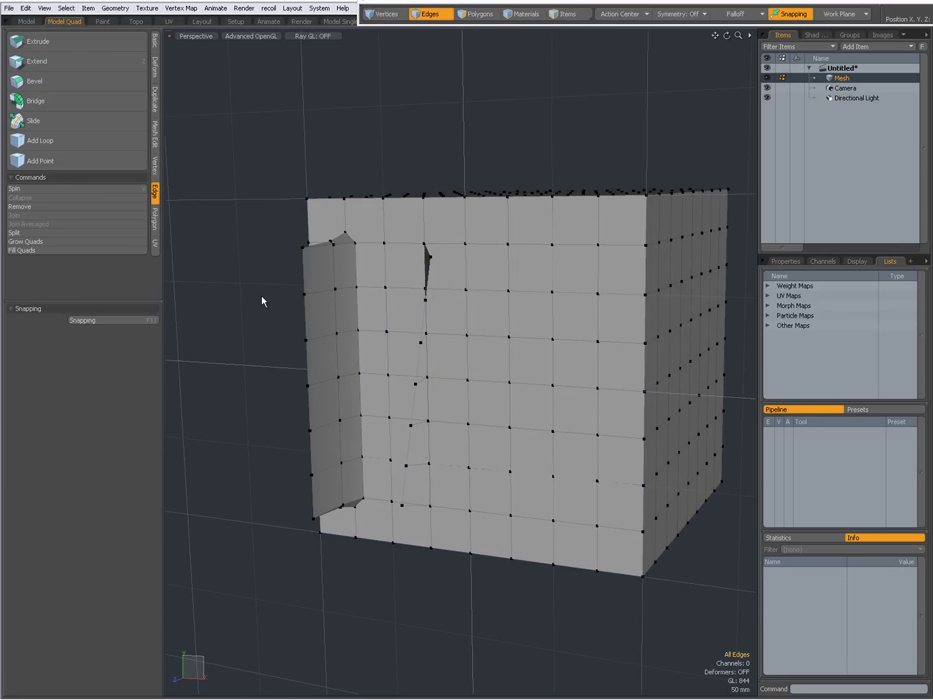
left_click(500, 269)
left_click(493, 445, "shift")
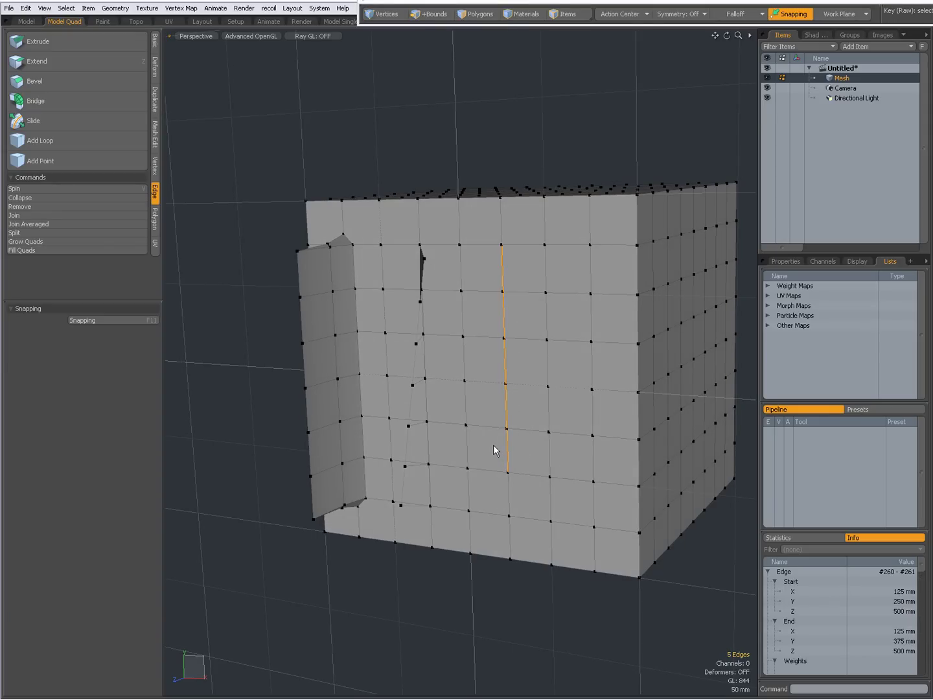
left_click_drag(446, 303, 473, 322, "alt")
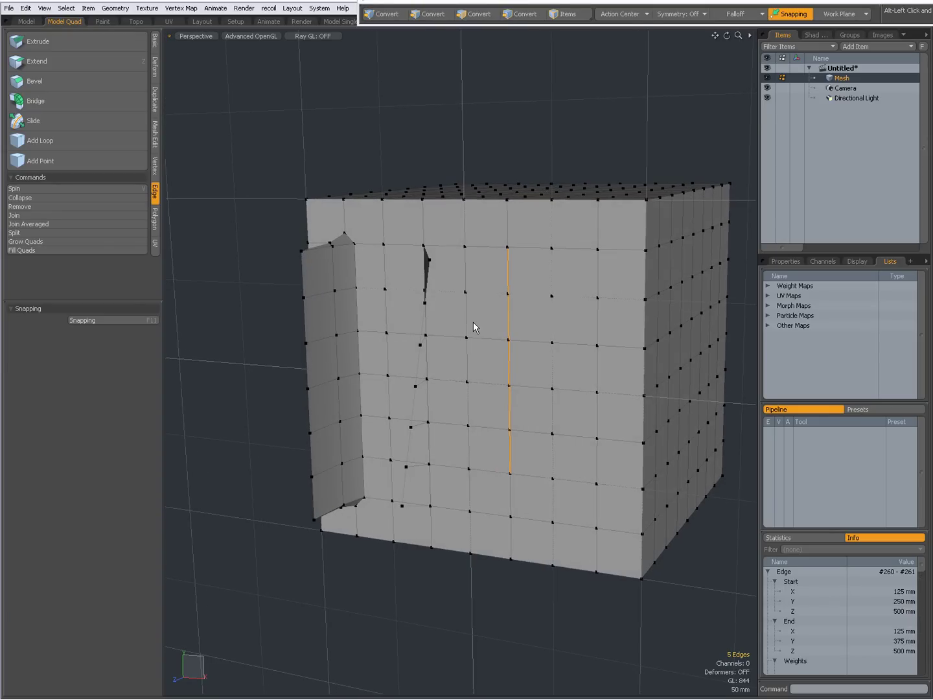
left_click(86, 83)
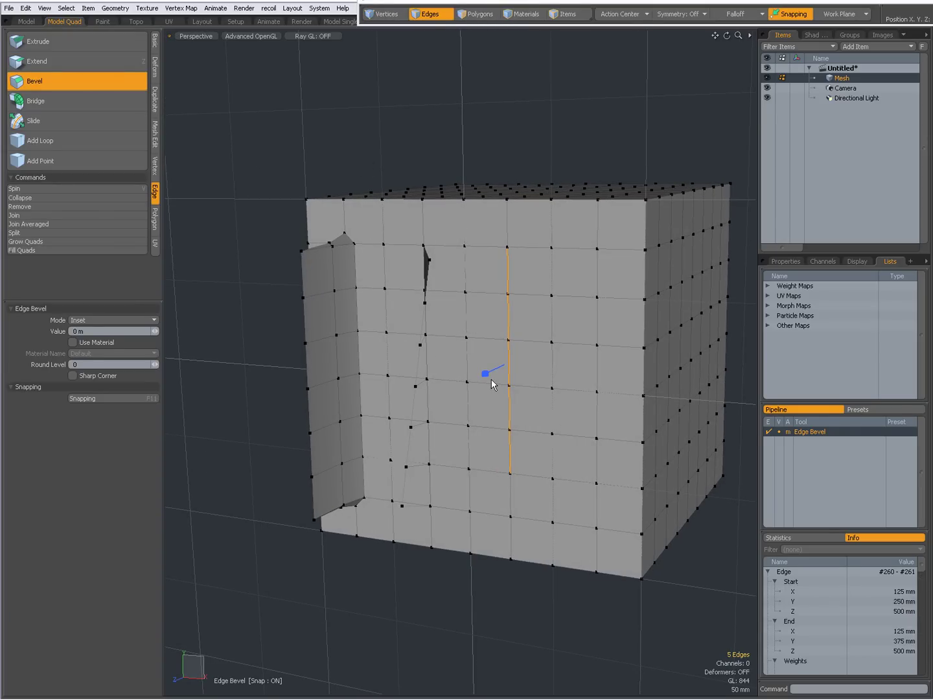
left_click_drag(491, 380, 486, 374)
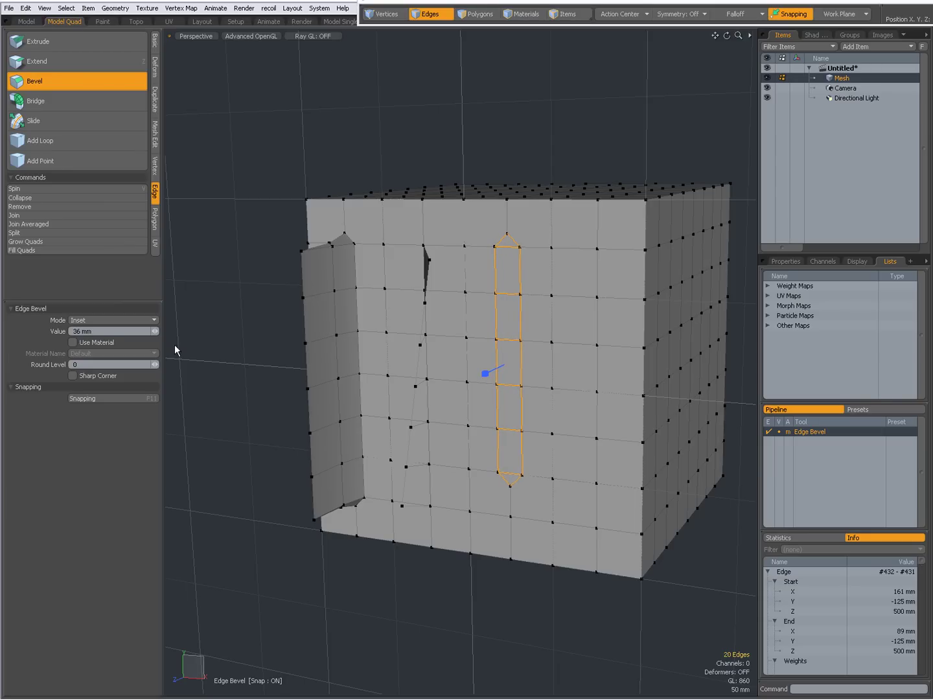
Reset the edge bevel and keep Inset mode while widening the edge column
right_click(825, 433)
left_click(799, 437)
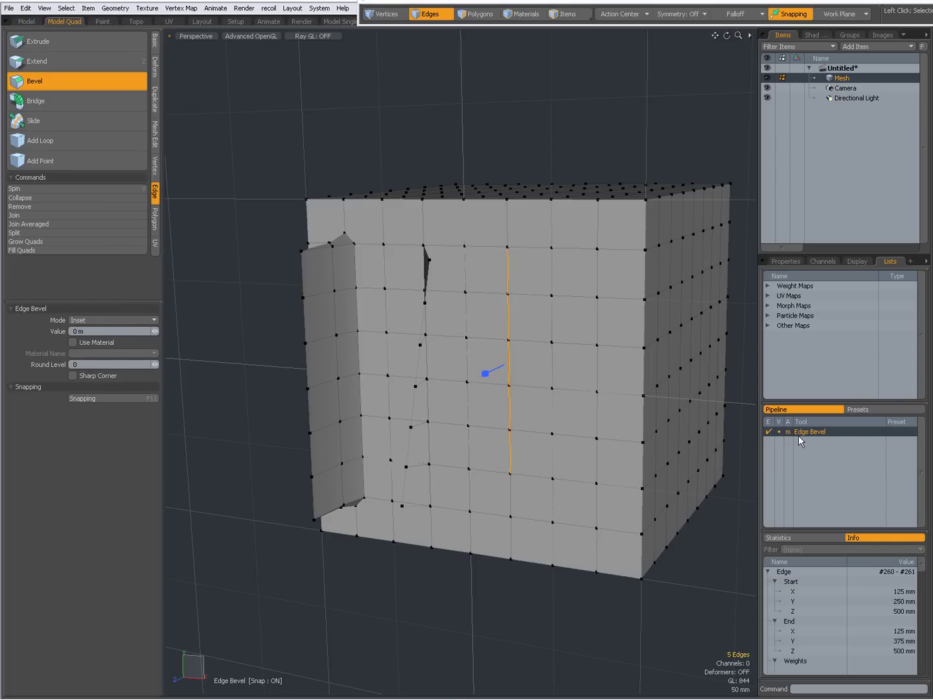
left_click(104, 321)
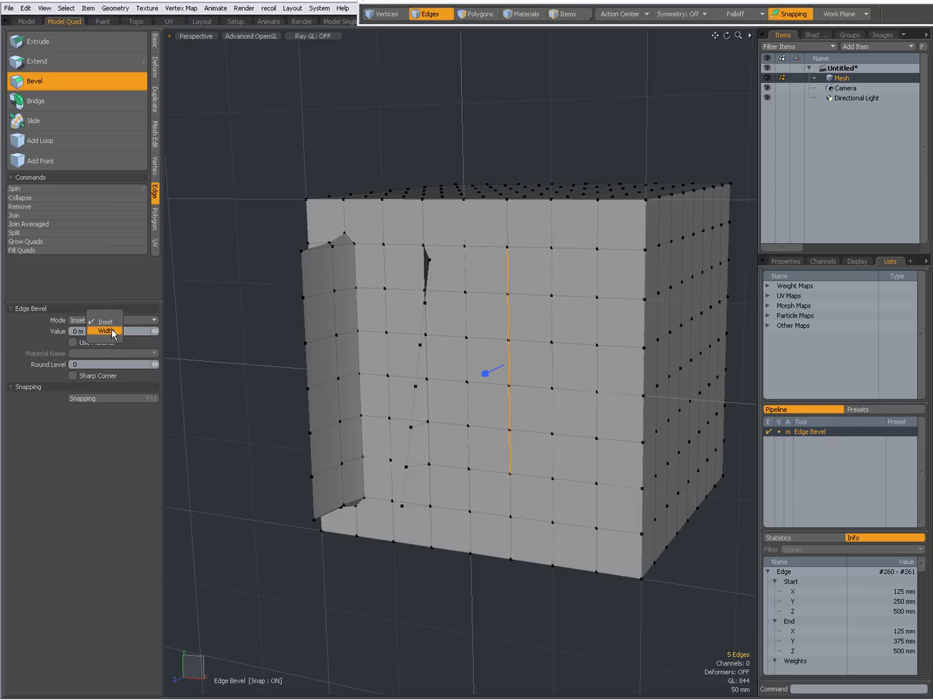
left_click(483, 371)
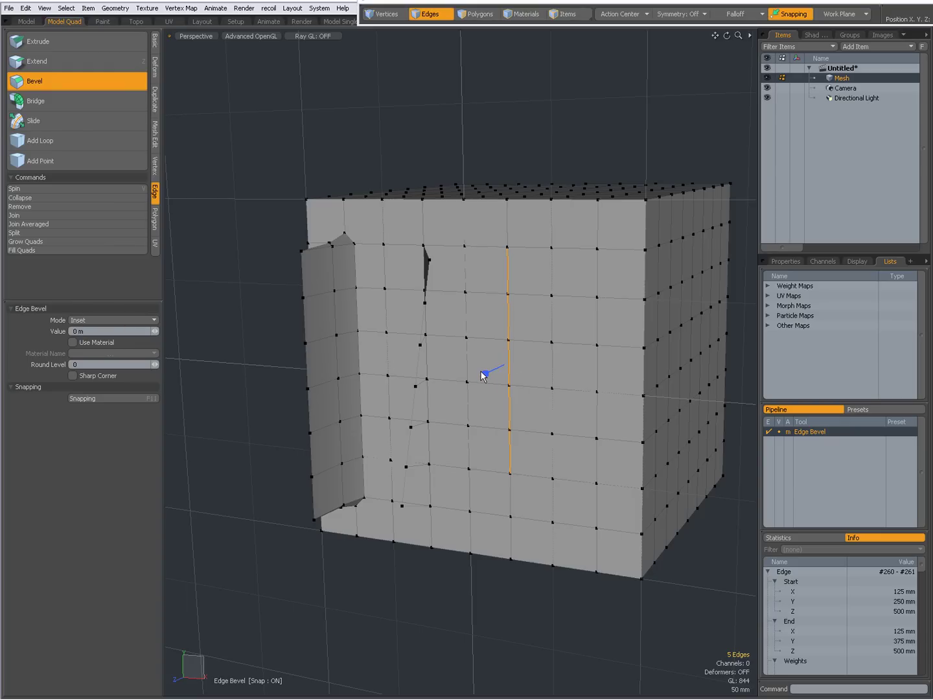
left_click_drag(486, 376, 489, 377)
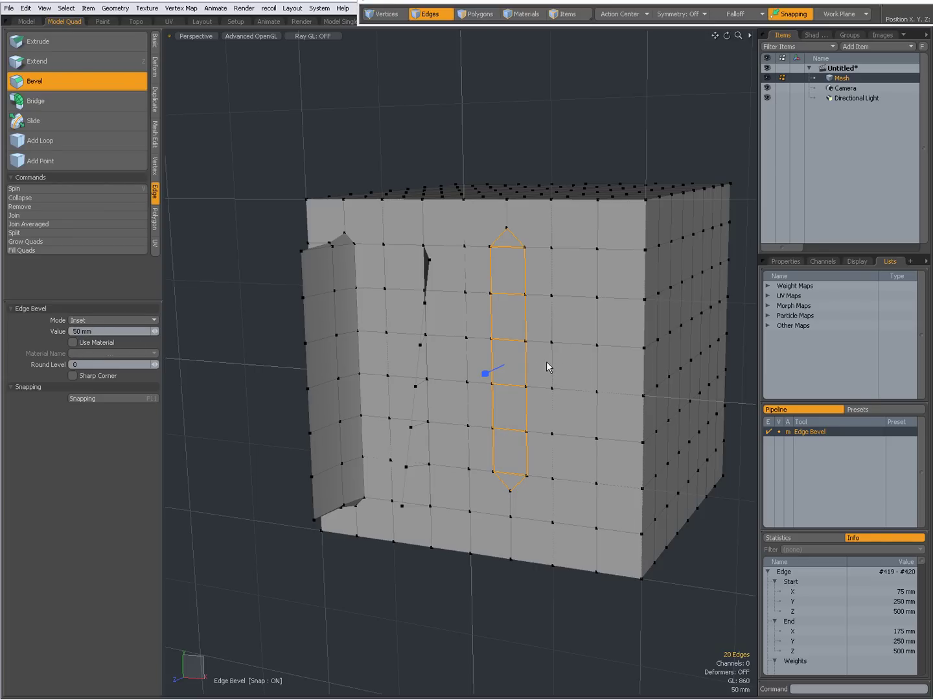
Raise the bevel's Round Level to 2 and widen it to about 54 mm
left_click(156, 364)
left_click(156, 363)
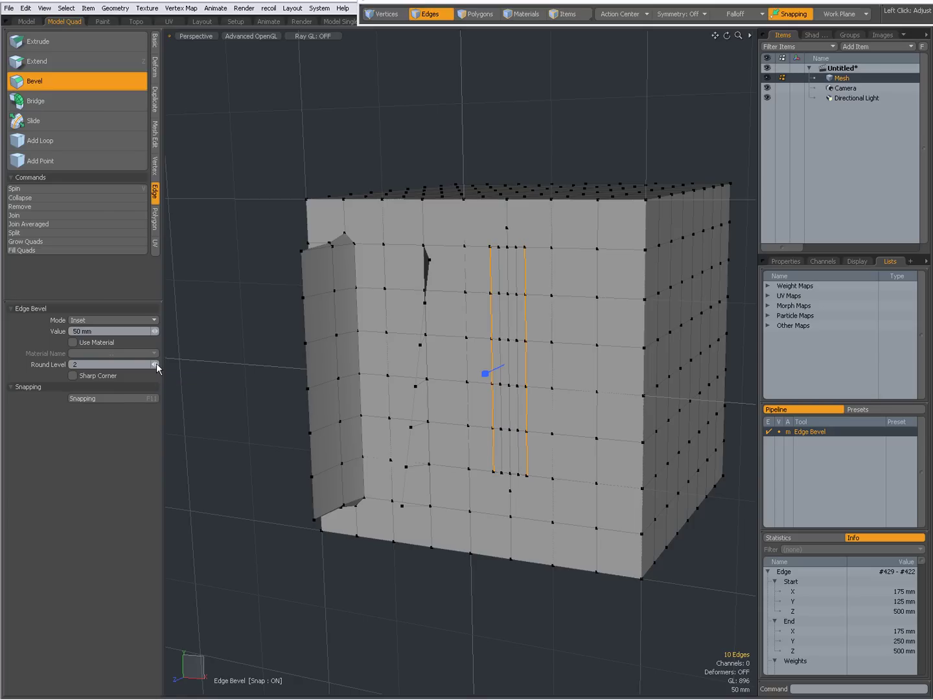
left_click_drag(487, 376, 477, 373)
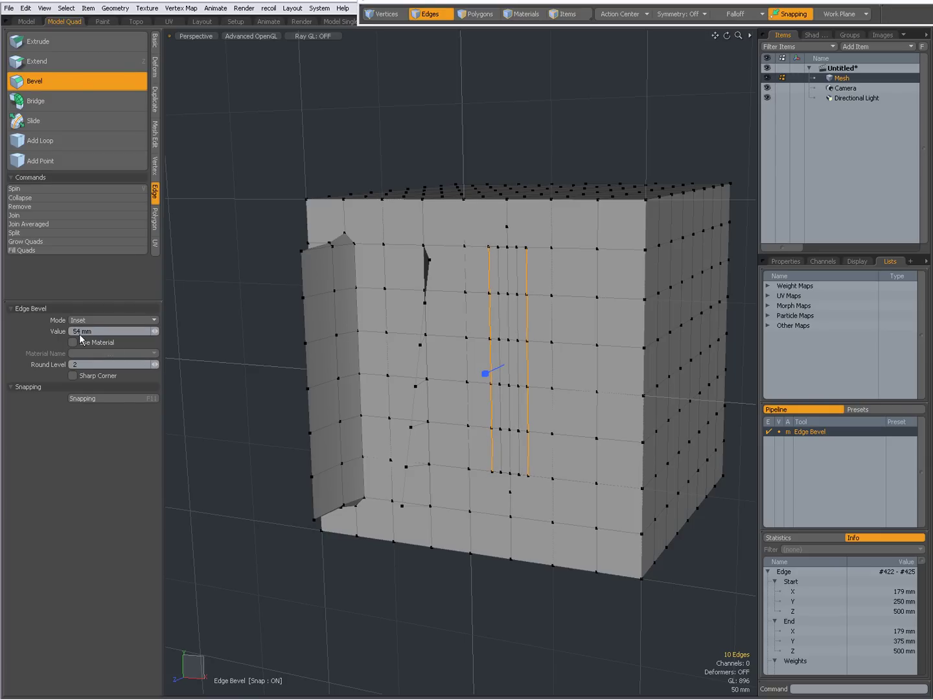
Switch the bevel to Width mode at 26 mm, comparing with Inset, and apply it
left_click(96, 318)
left_click(97, 330)
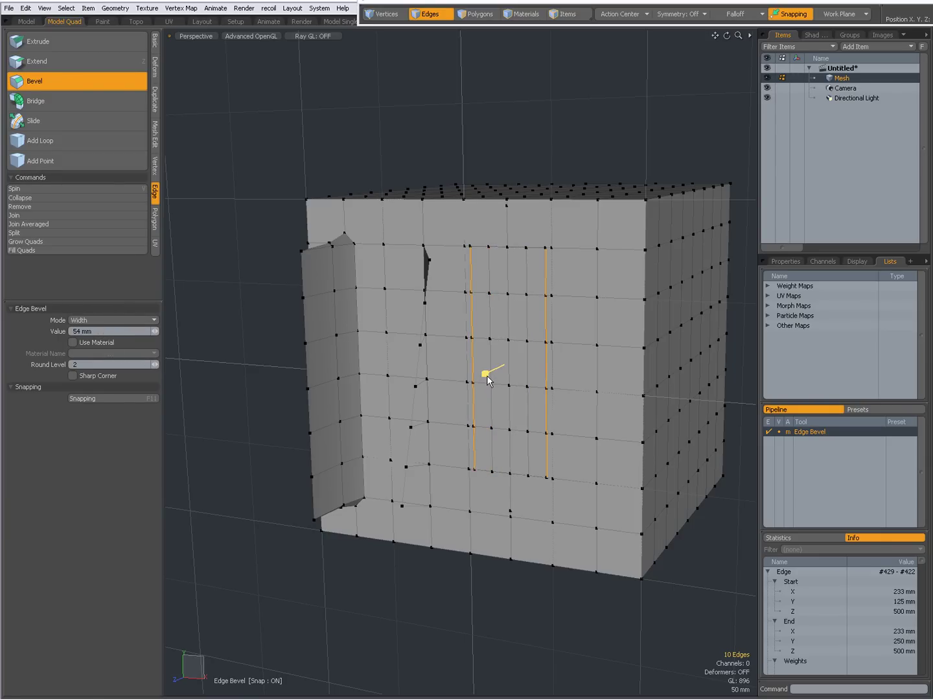
left_click_drag(487, 375, 519, 359)
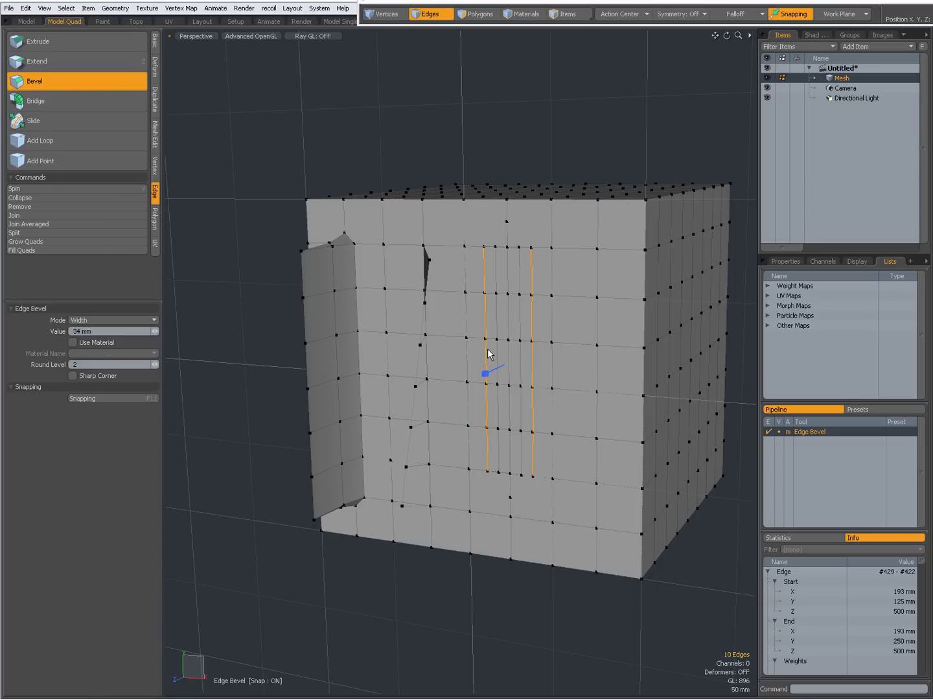
left_click(137, 320)
left_click(136, 311)
left_click(131, 320)
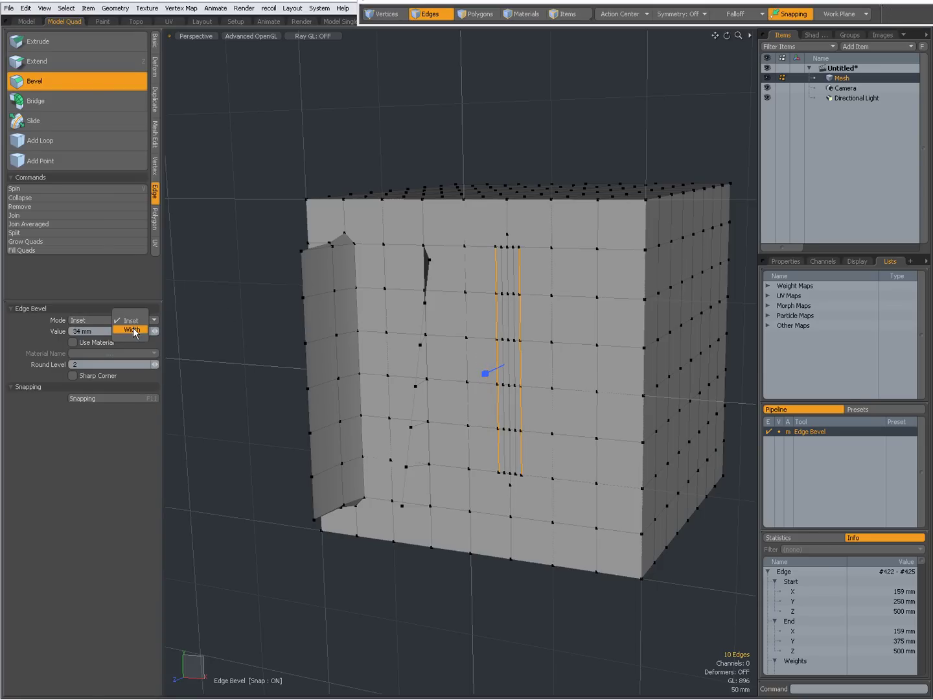
left_click(133, 328)
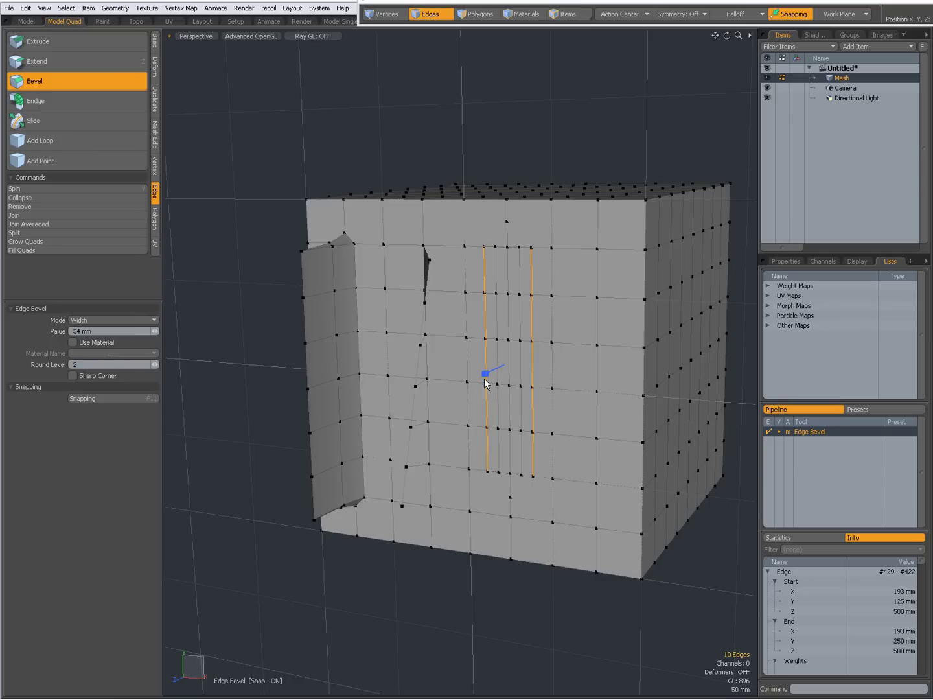
left_click_drag(482, 376, 487, 374)
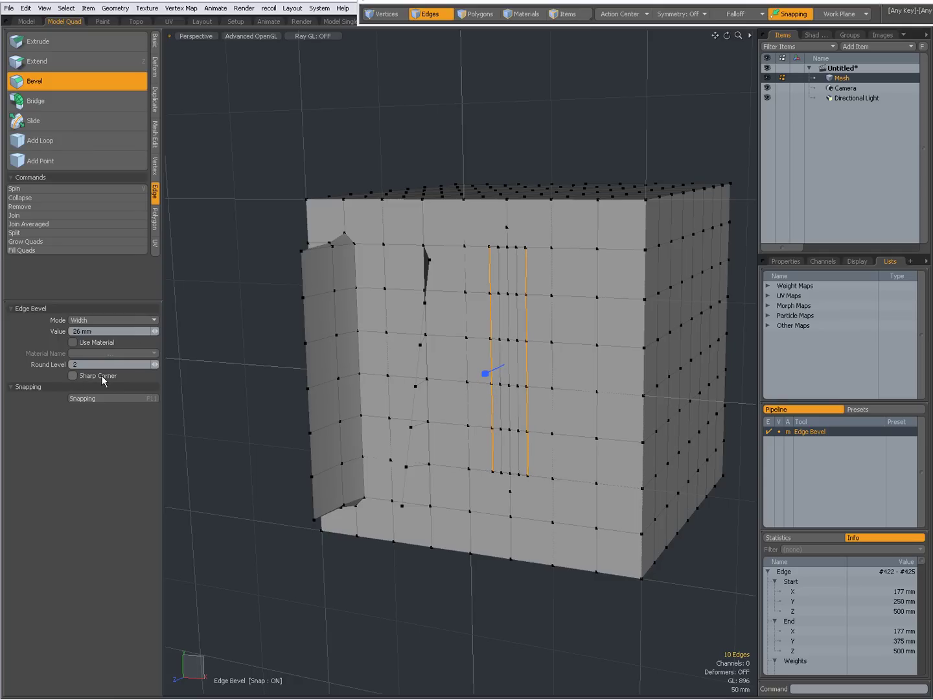
key("space")
Select four polygons on the cube's top and bevel them up into a raised block
mouse_move(498, 304)
left_mouse_down("alt")
mouse_move(452, 435)
mouse_move(492, 302)
left_mouse_up("alt")
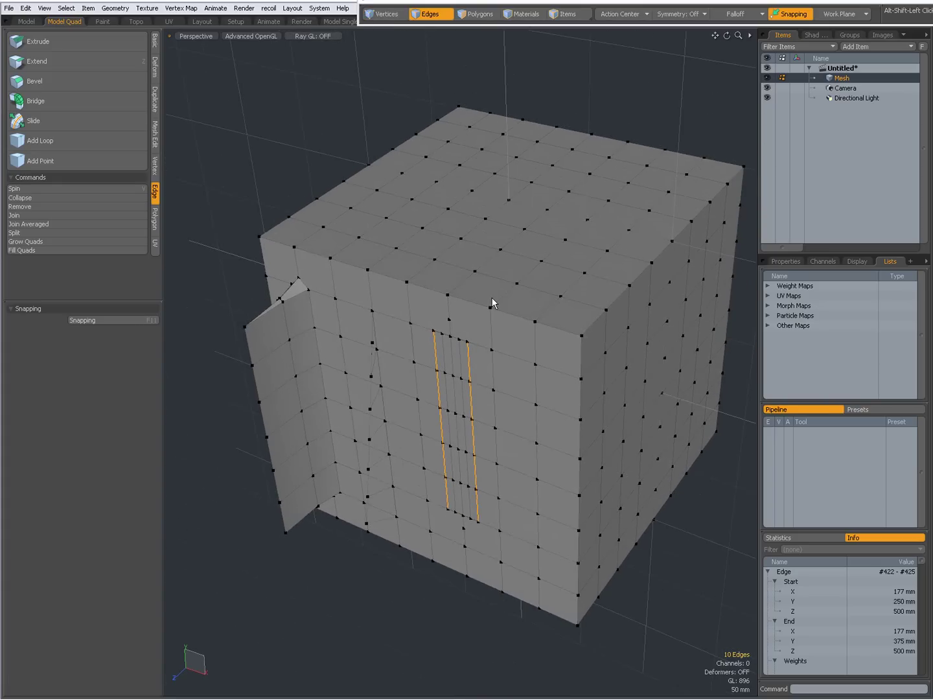
key("3")
mouse_move(504, 214)
left_mouse_down()
mouse_move(480, 211)
mouse_move(499, 231)
mouse_move(488, 196)
left_mouse_up()
key("b")
key("space")
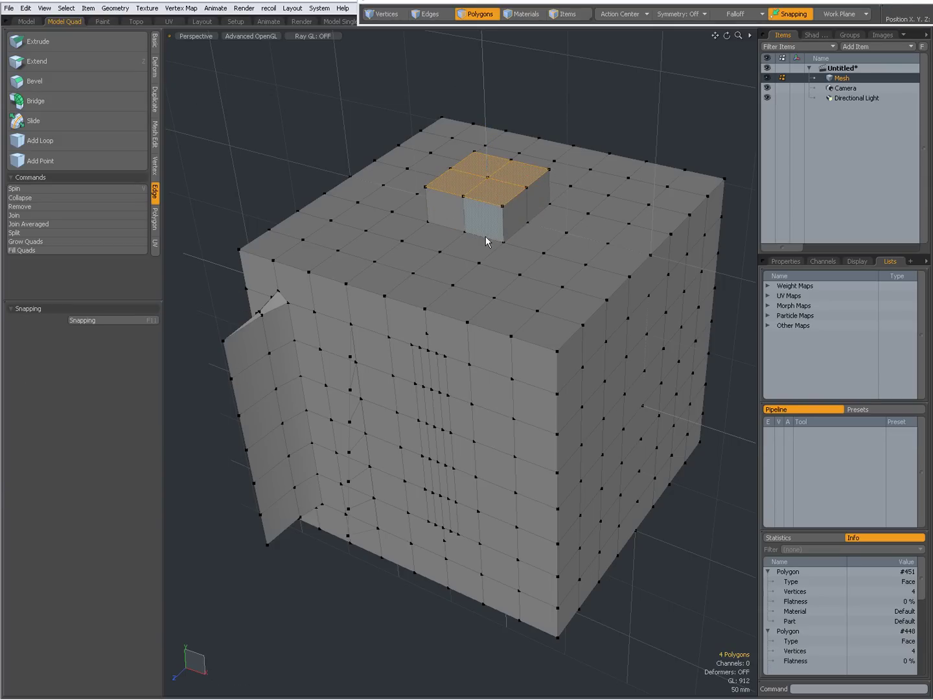
Select the edges around the raised block's base
key("space")
key("space")
left_click(486, 235)
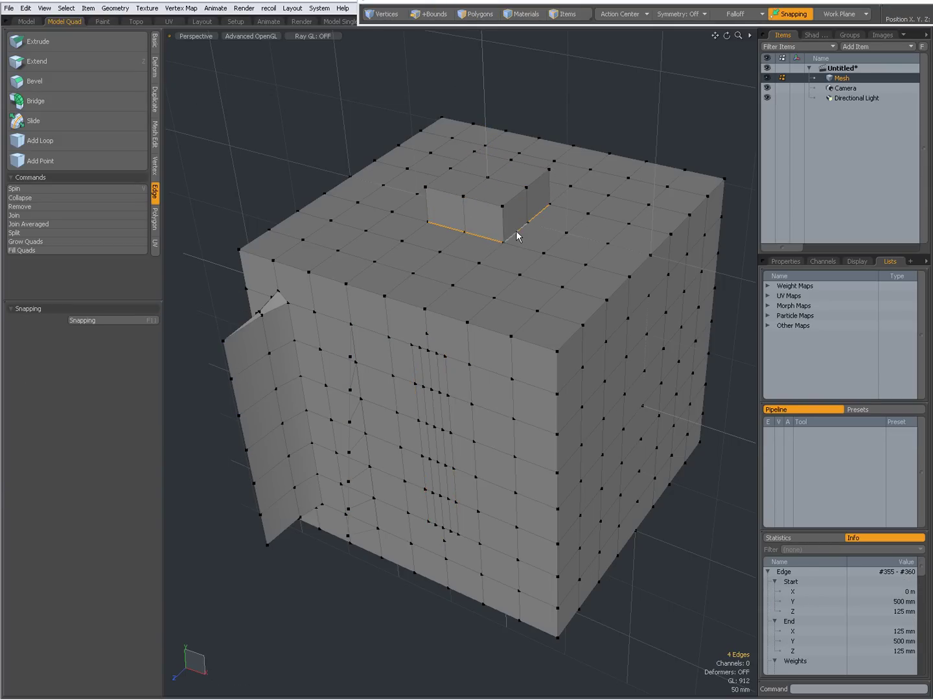
left_click_drag(516, 230, 563, 444, "alt")
left_click(462, 230, "shift")
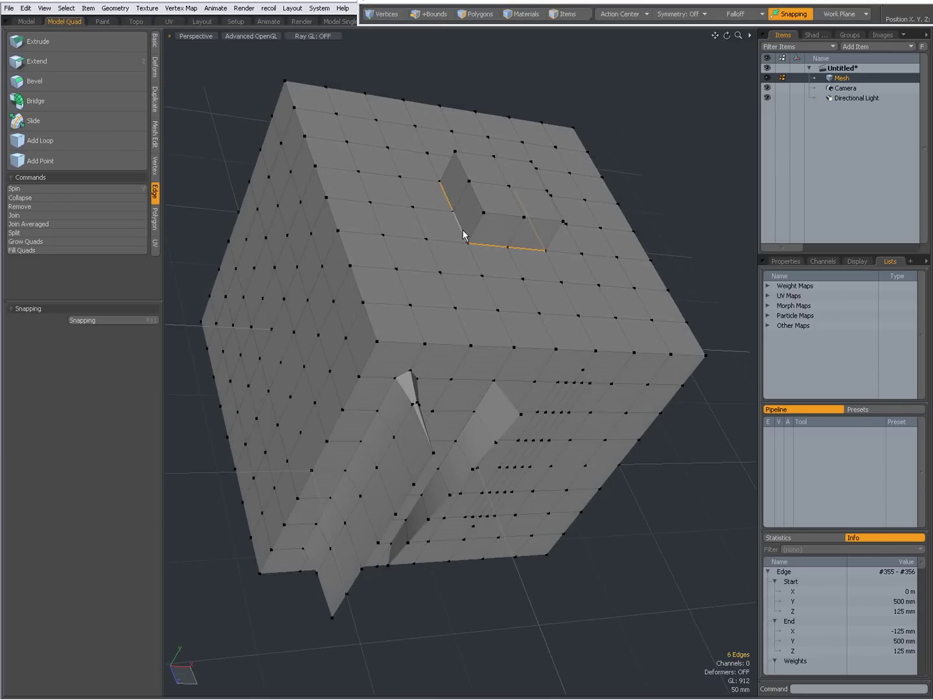
left_click_drag(463, 230, 468, 277, "alt")
left_click(467, 262, "shift")
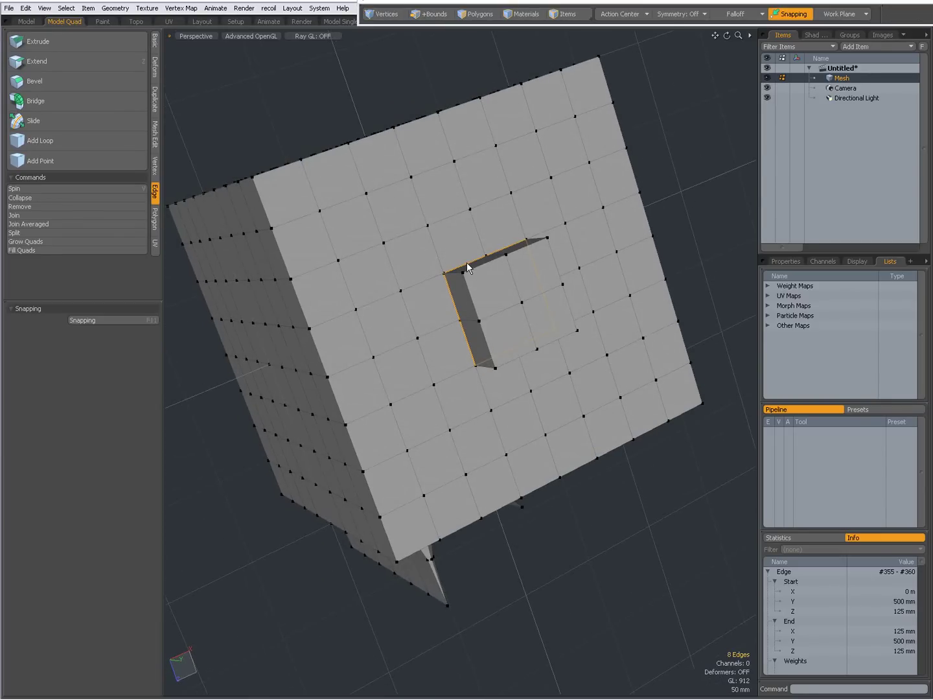
Bevel the block's base edges 12 mm at Round Level 0 and inspect the strip
key("b")
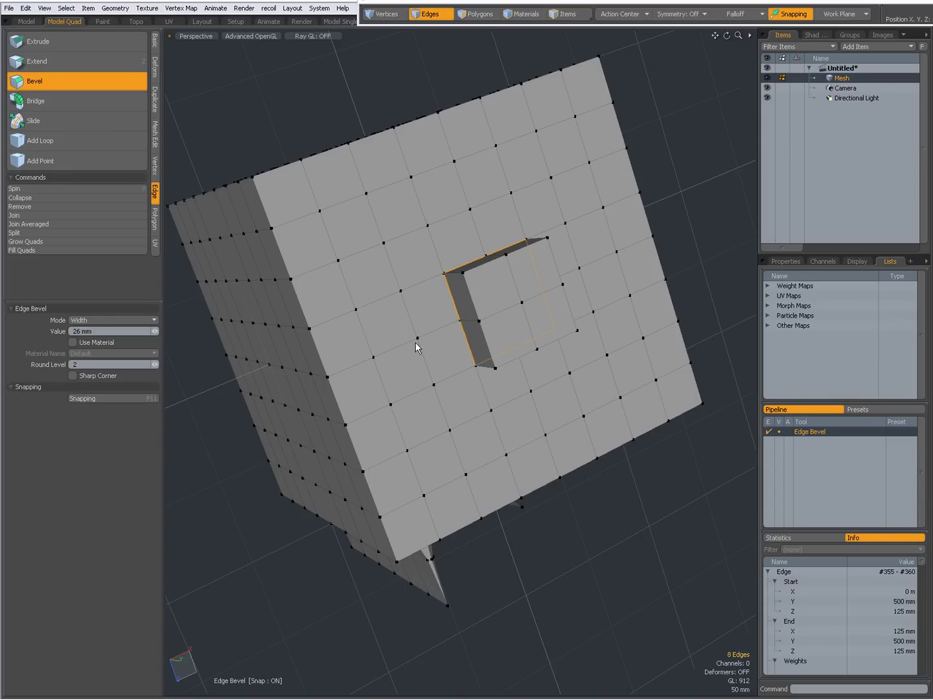
left_click_drag(539, 308, 528, 304)
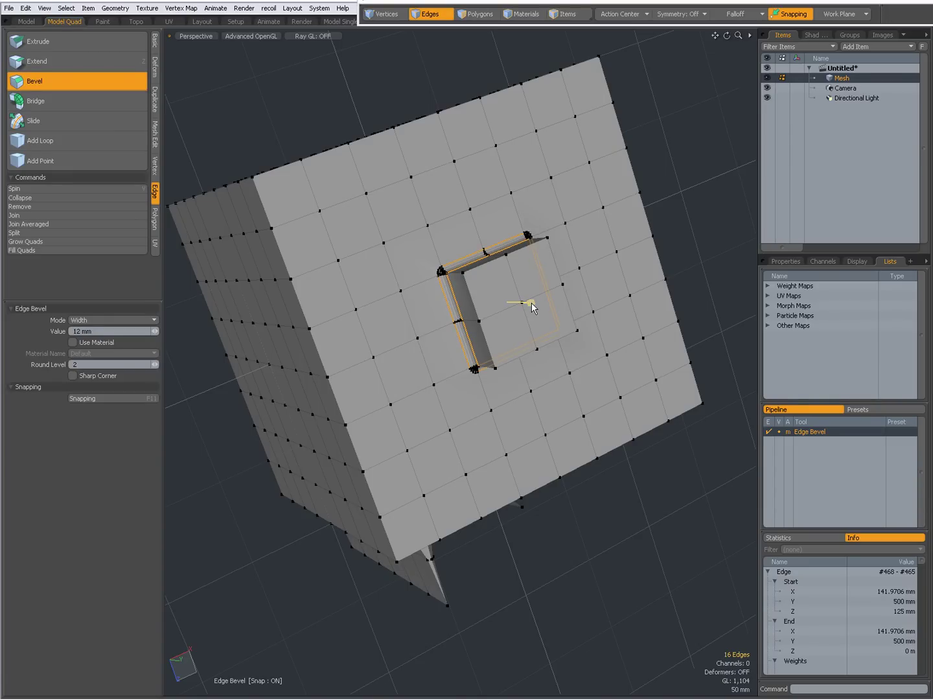
left_click_drag(154, 368, 151, 368)
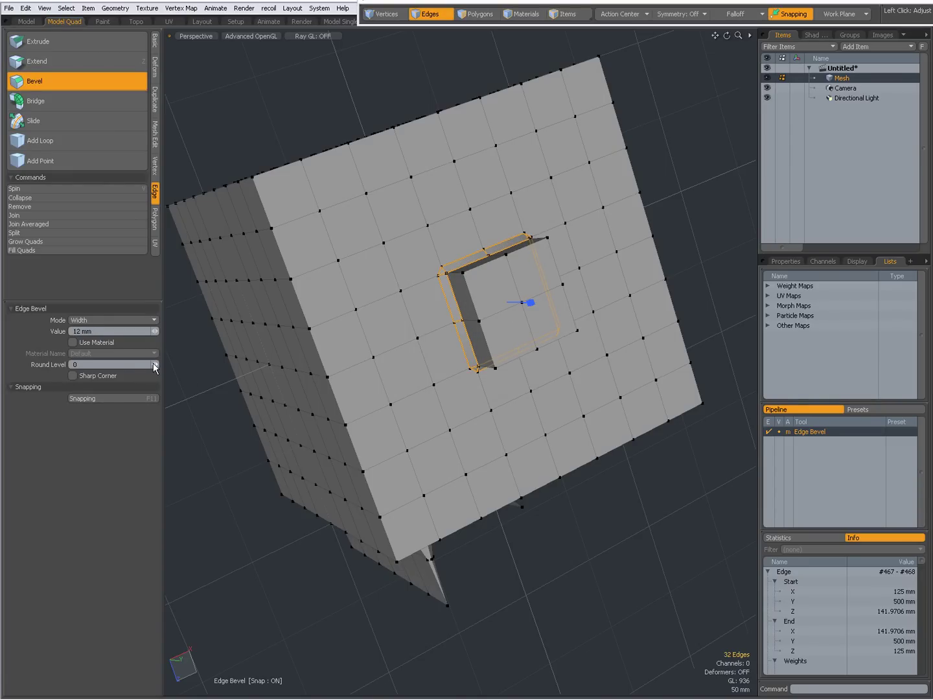
left_click_drag(382, 421, 426, 281, "alt")
scroll(508, 309, "up", 6)
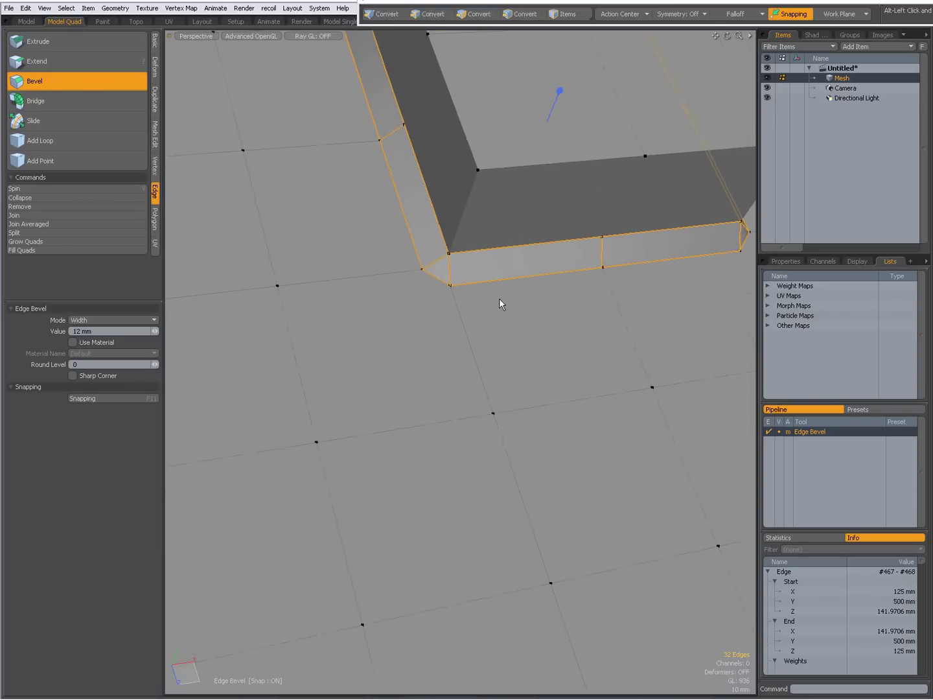
left_click_drag(500, 304, 305, 423, "alt")
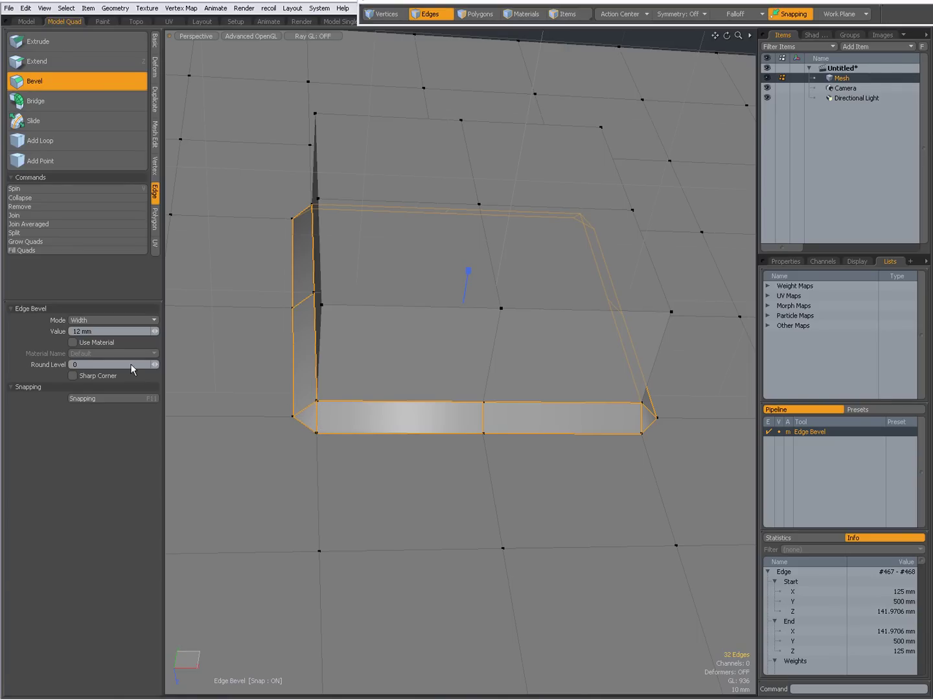
Turn on Sharp Corner, apply the 12 mm bevel, and view the block from several angles
left_click(73, 376)
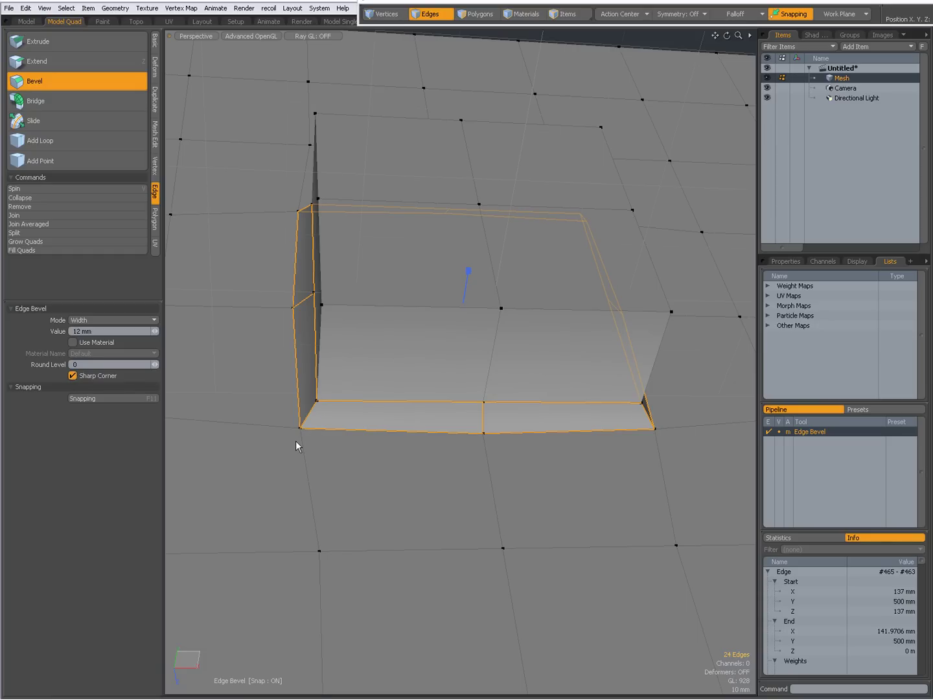
left_click_drag(502, 485, 409, 414, "alt")
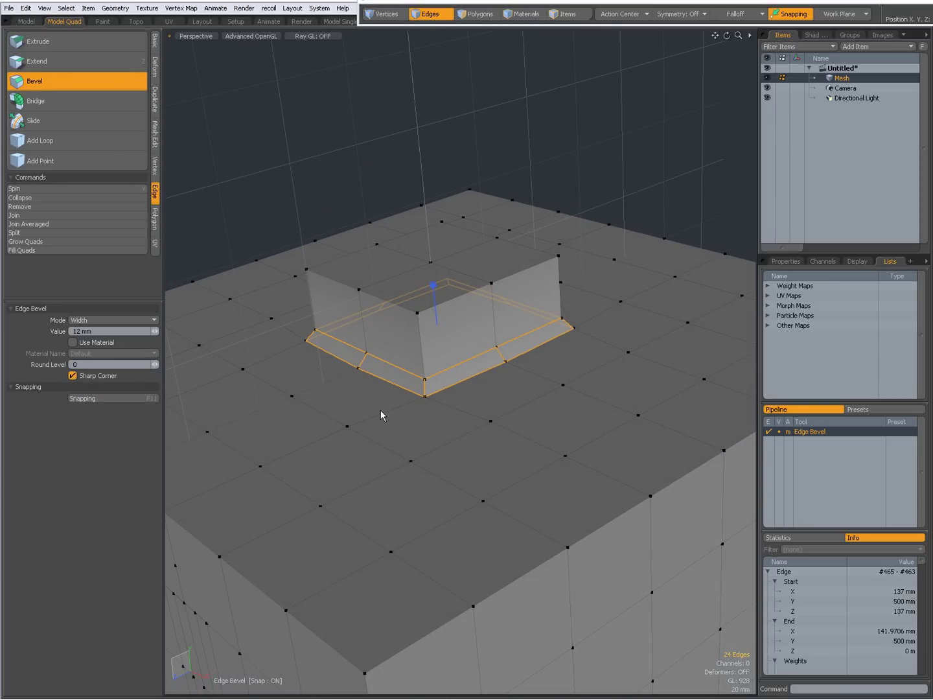
left_click_drag(429, 394, 572, 462, "alt")
key("space")
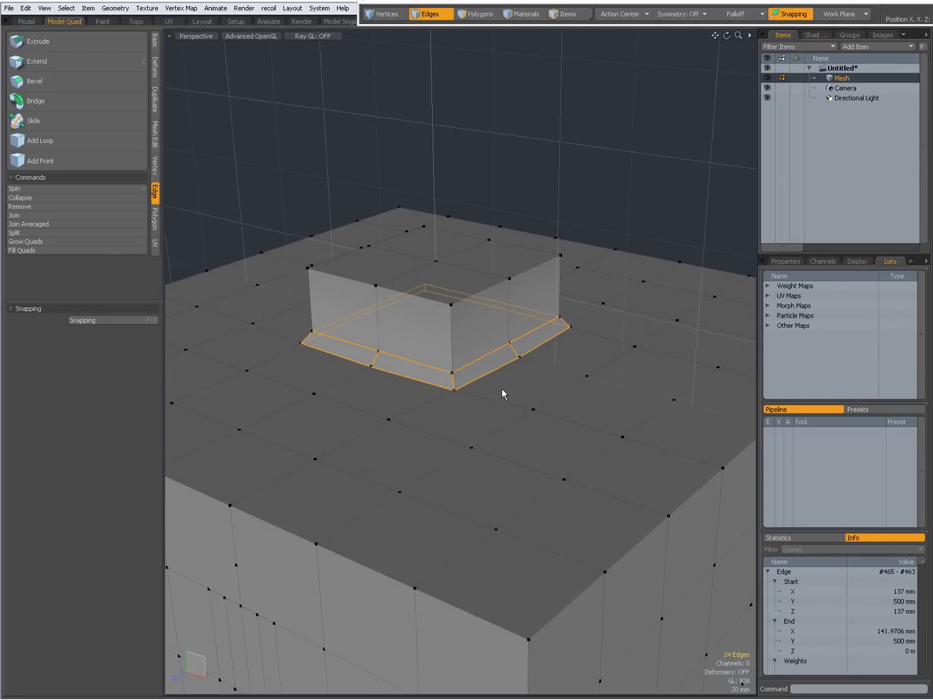
left_click_drag(501, 388, 378, 399, "alt")
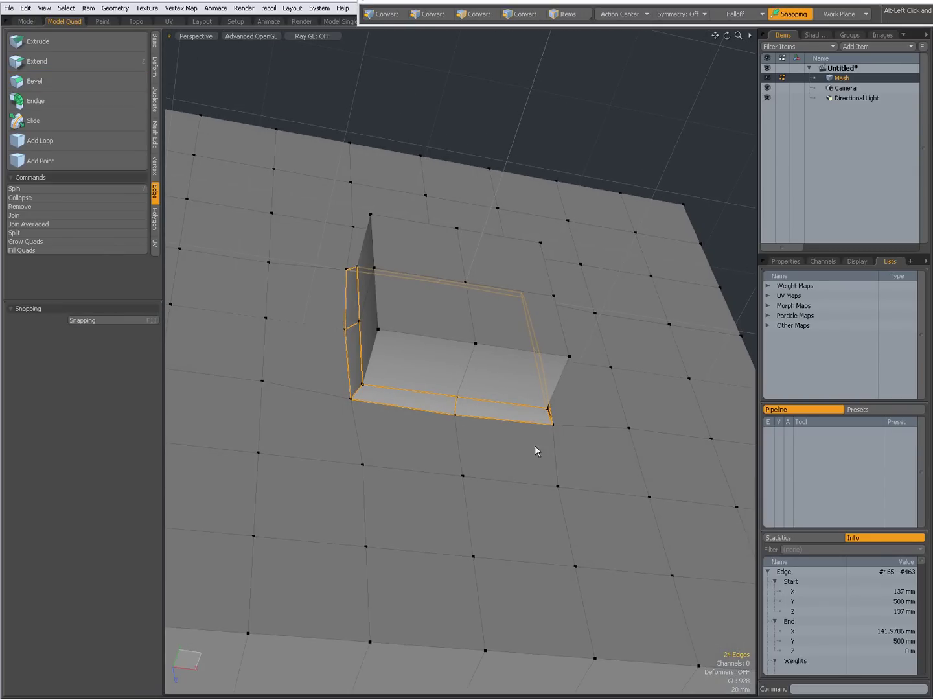
left_click_drag(535, 450, 429, 369, "alt")
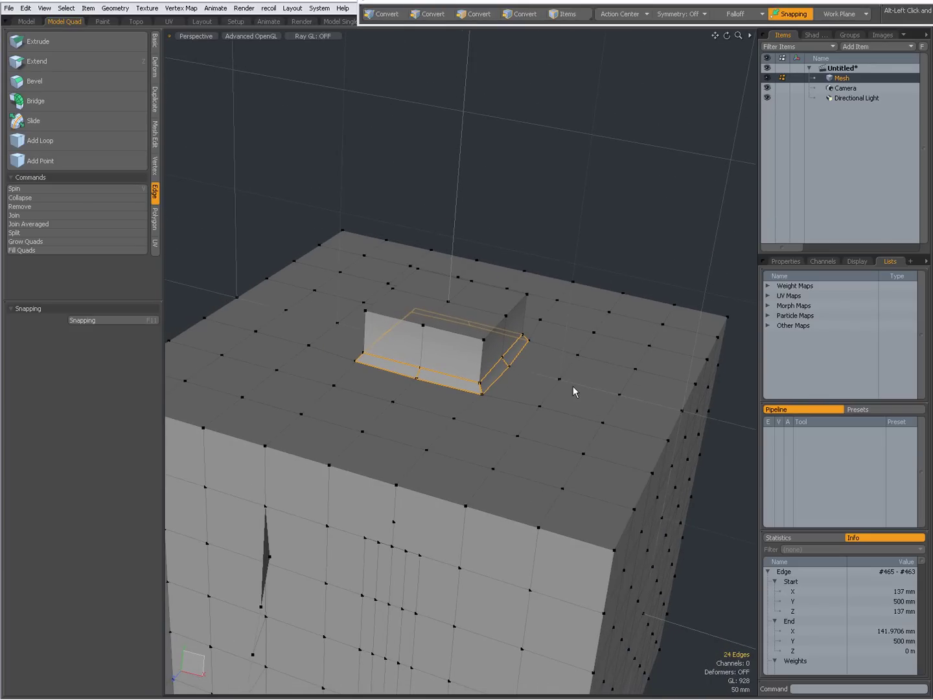
left_click_drag(593, 390, 545, 364, "alt")
key("alt+Tab")
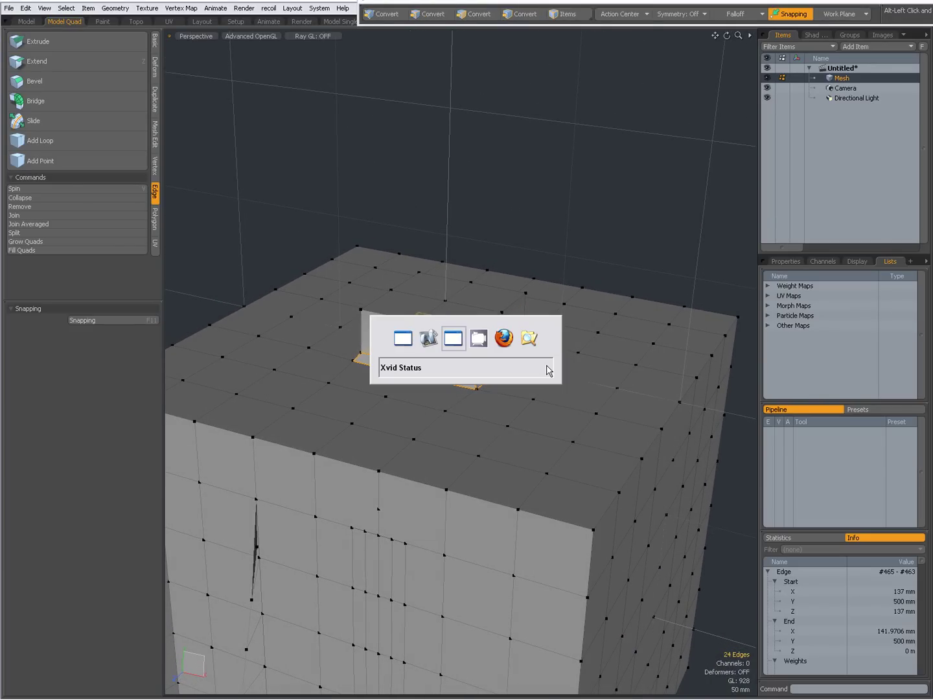